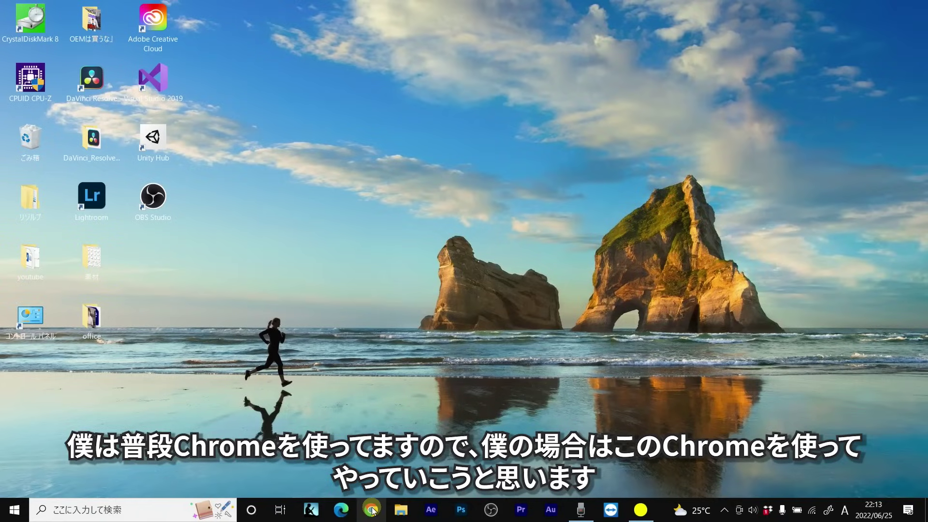
Launch Google Chrome from the taskbar on a new tab
click(372, 511)
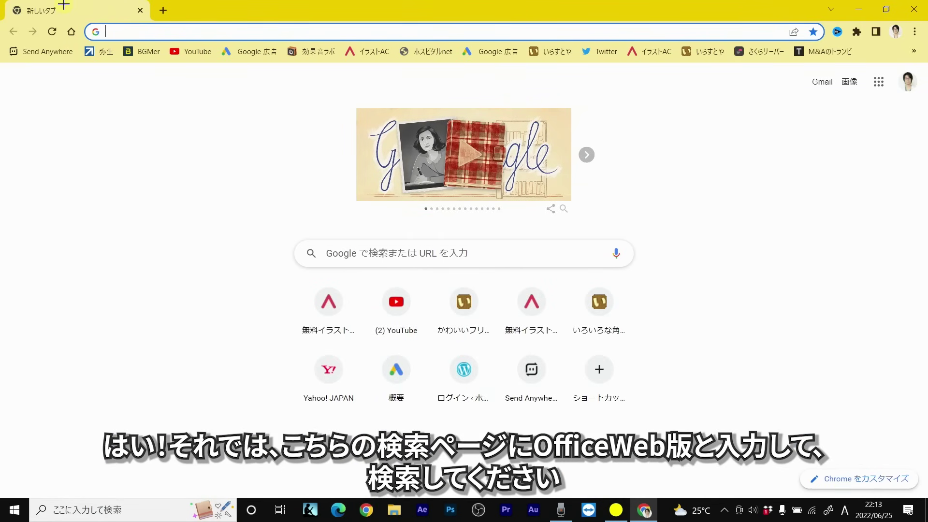
Search Google for 'officeweb版' and open Microsoft's free Office on the web result
drag(219, 50, 365, 87)
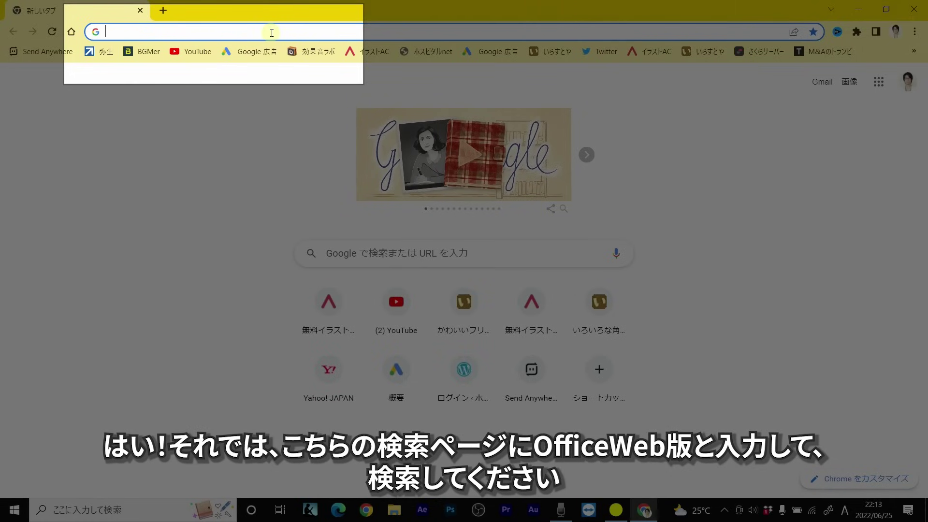
text(officeweb版)
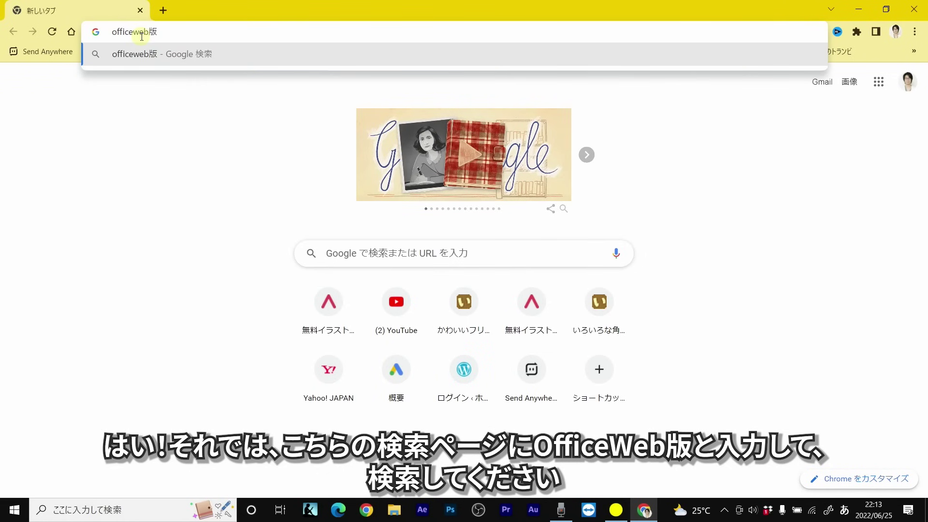
key(Return)
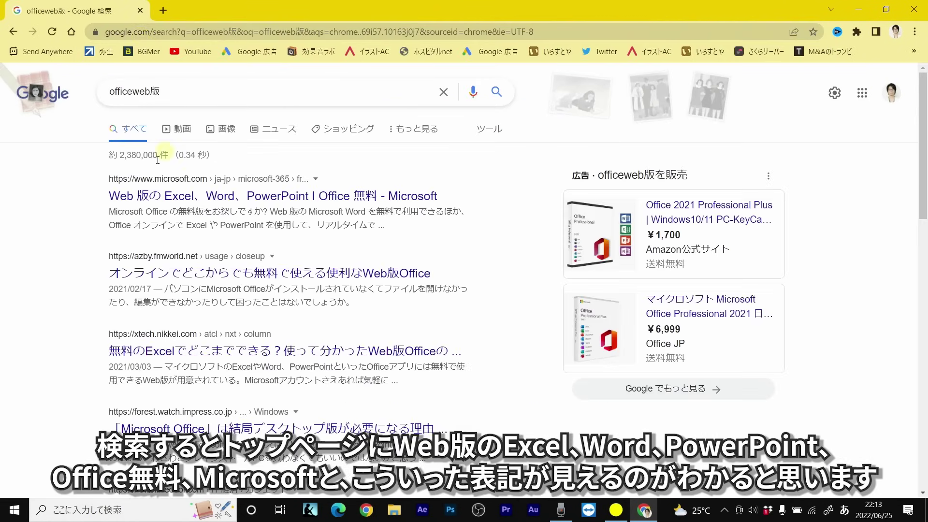
drag(218, 211, 462, 250)
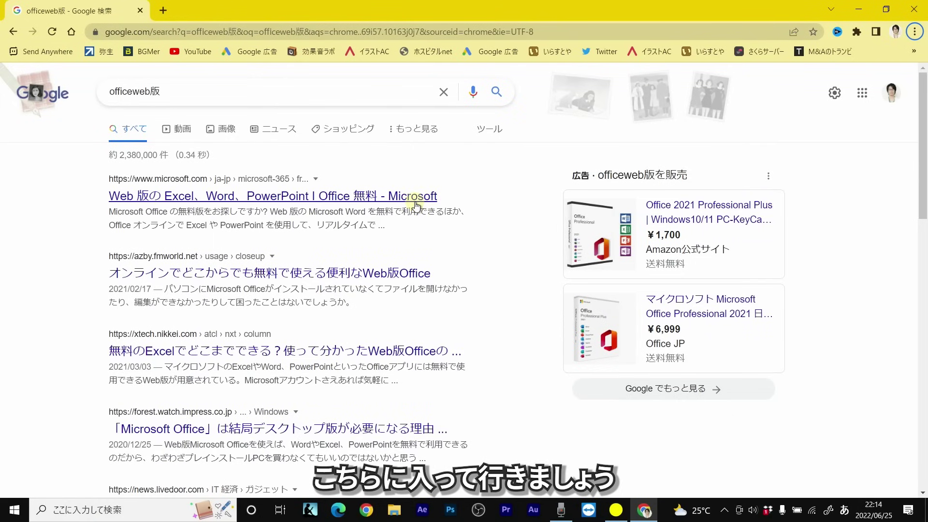
click(414, 199)
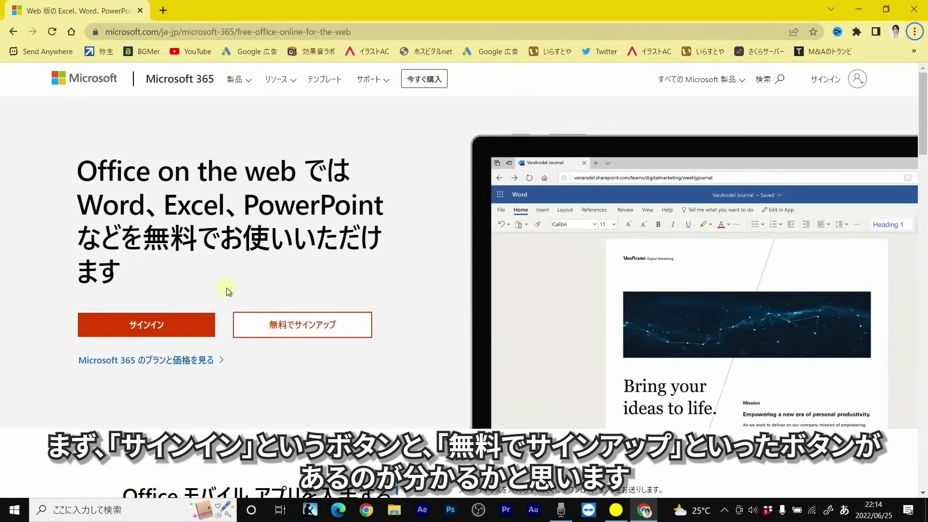
Open the free sign-up page, close it again, and go to the Microsoft account sign-in page
mouse_move(226, 288)
mouse_down()
mouse_move(303, 331)
mouse_move(391, 356)
mouse_up()
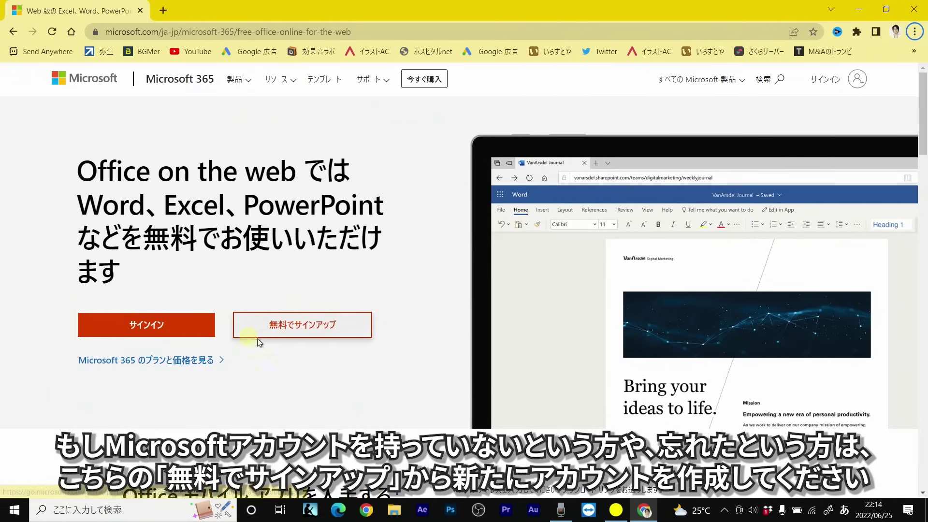
click(310, 327)
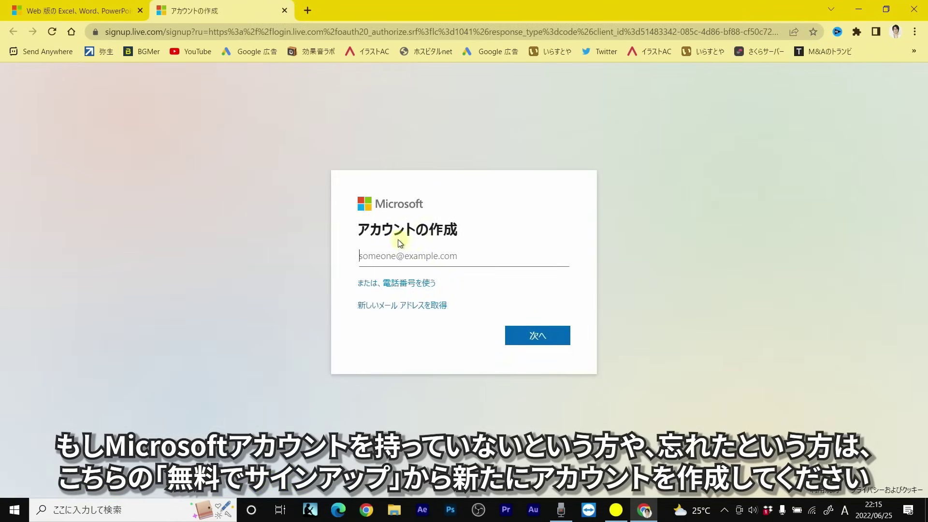
click(285, 10)
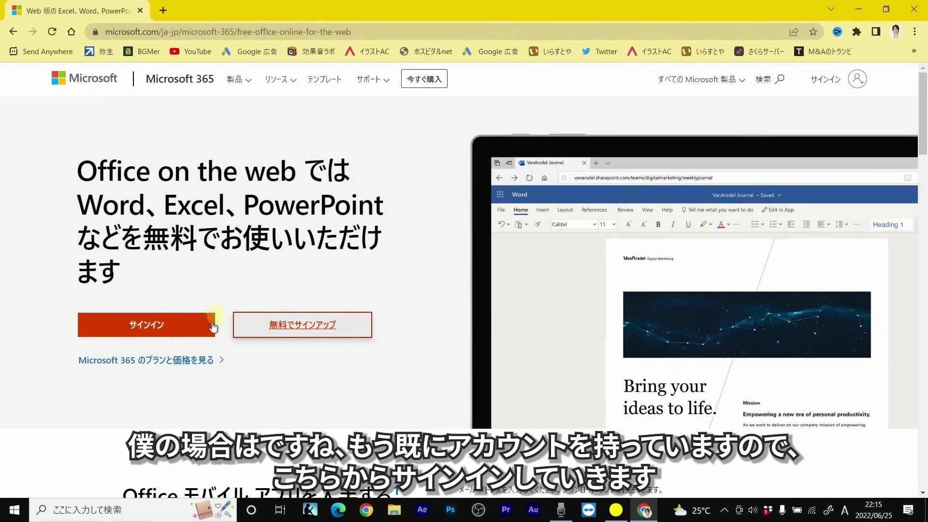
click(172, 336)
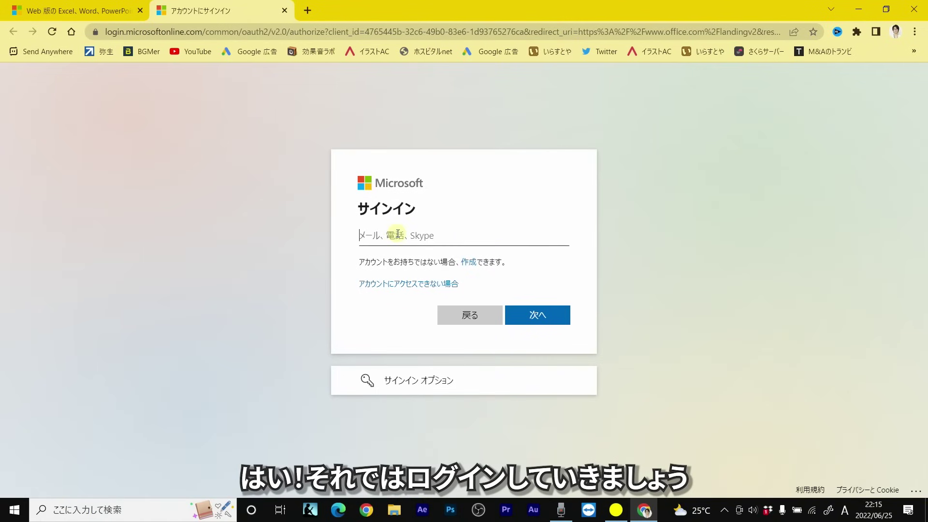
Sign in with the account e-mail and password, choosing to stay signed in
text(example@outlook.jp)
key(Return)
click(525, 349)
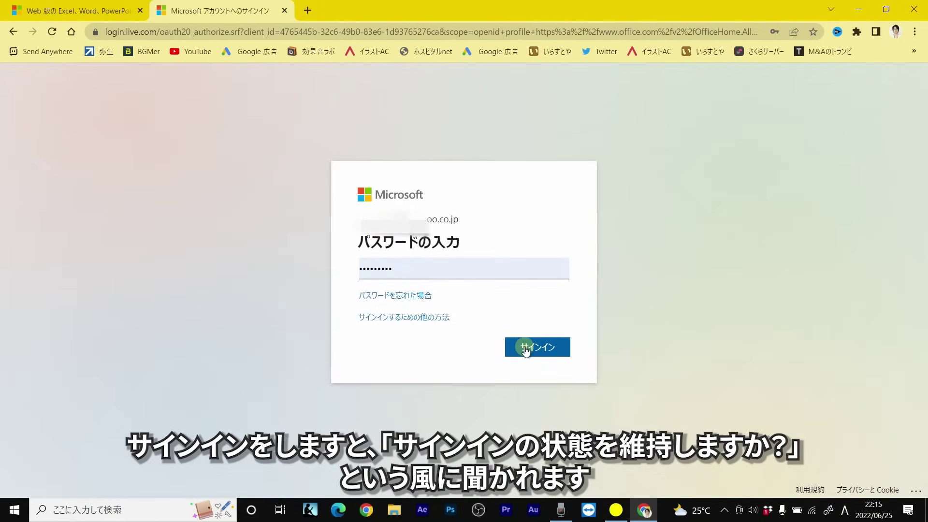
click(526, 349)
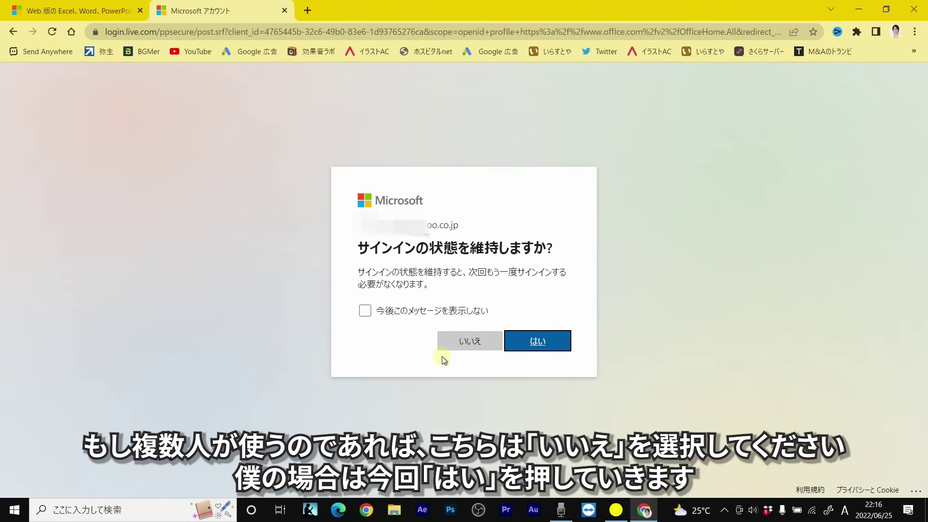
click(544, 347)
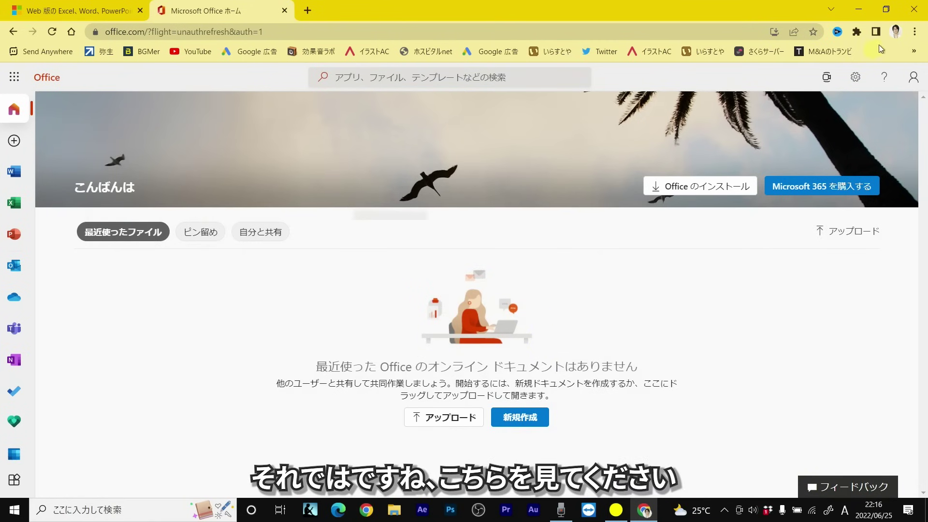
click(914, 32)
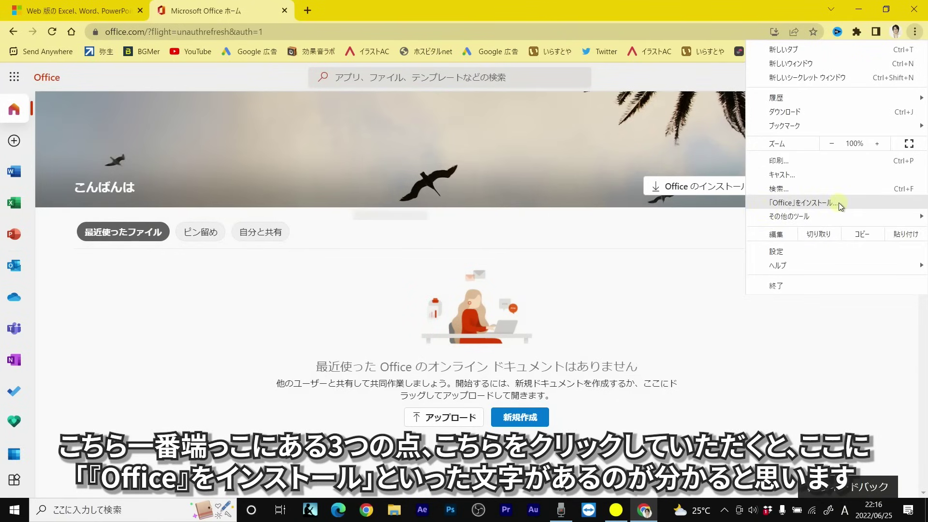
Install the Office site as a Chrome app and bring its standalone window forward
click(810, 201)
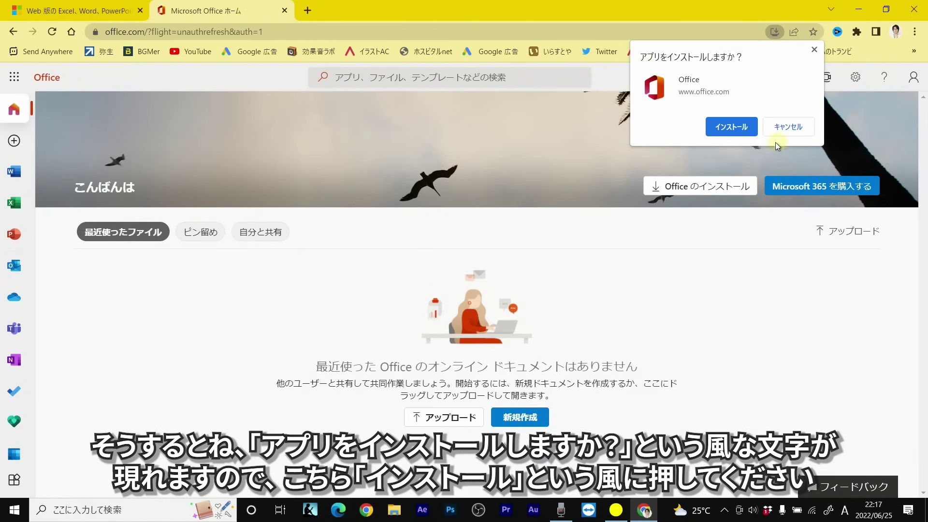
click(732, 133)
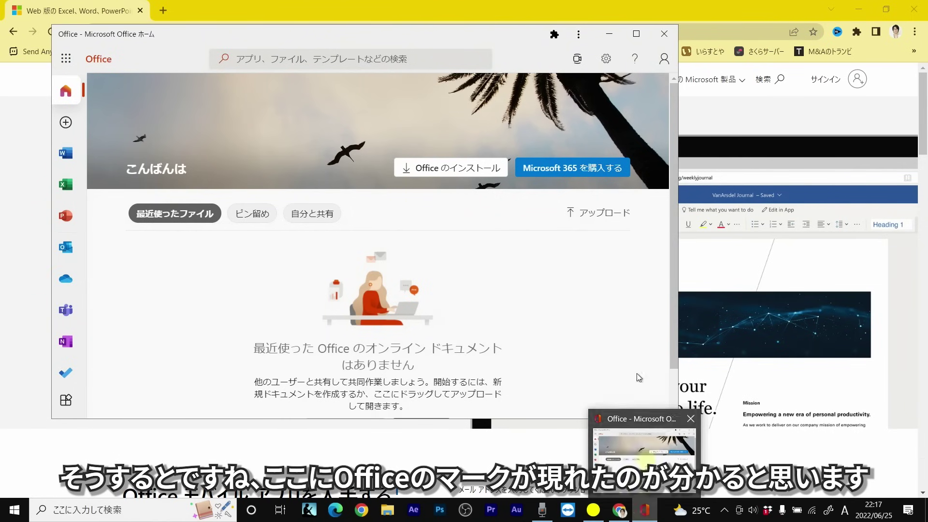
click(445, 38)
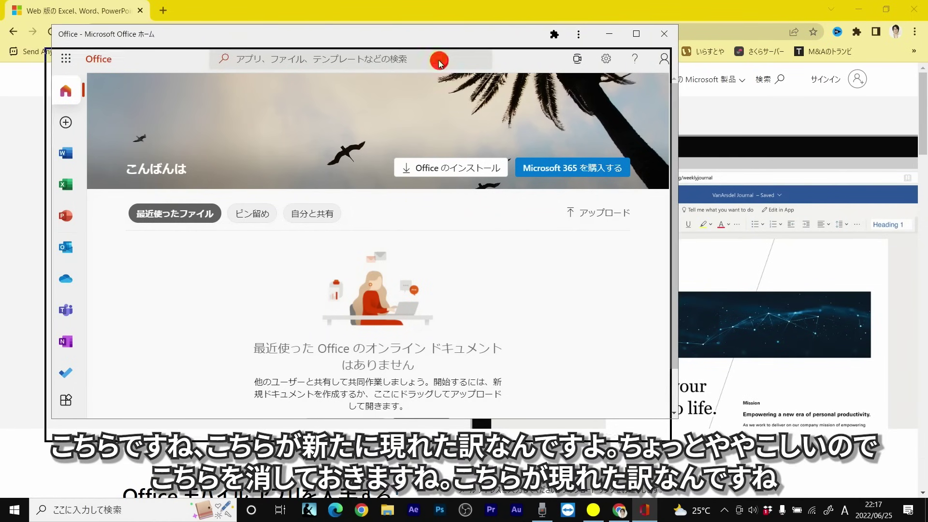
Minimize Chrome and move the Office window aside to reveal its new desktop shortcut
drag(446, 38, 442, 59)
double_click(456, 10)
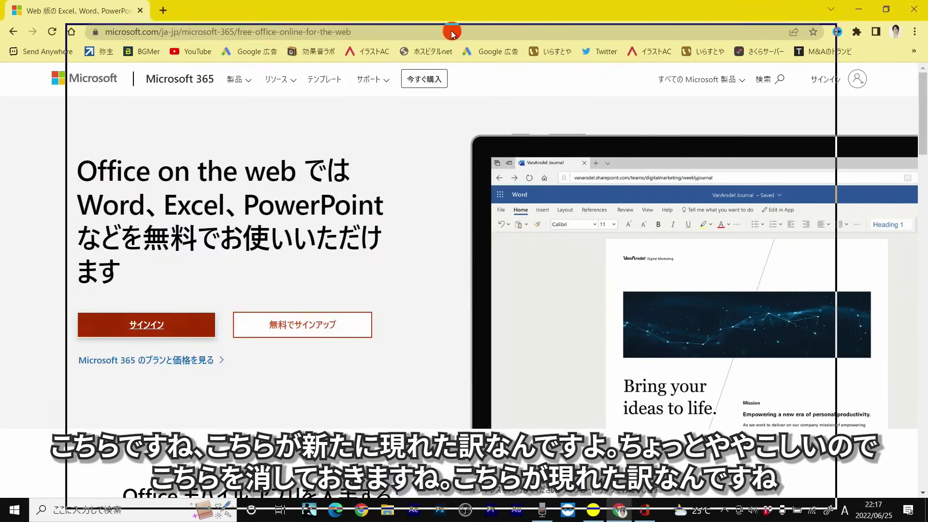
click(767, 30)
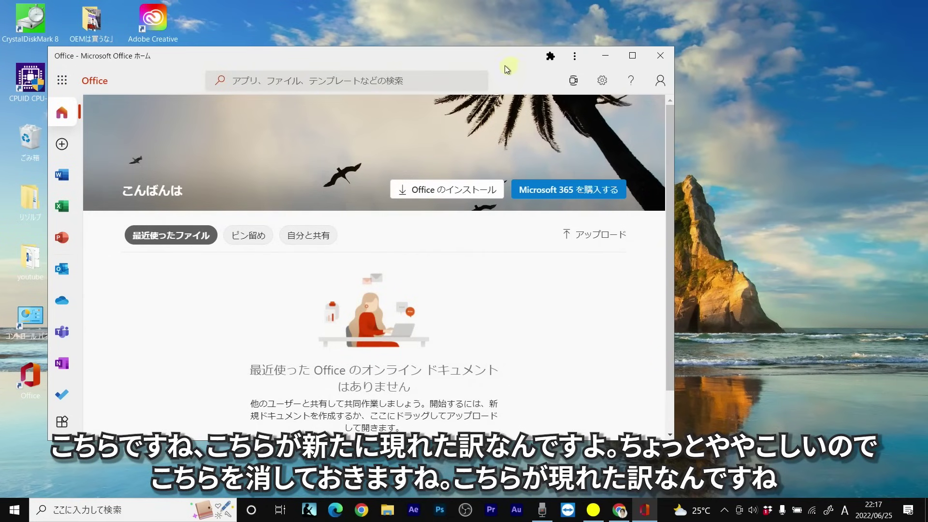
drag(490, 62, 564, 57)
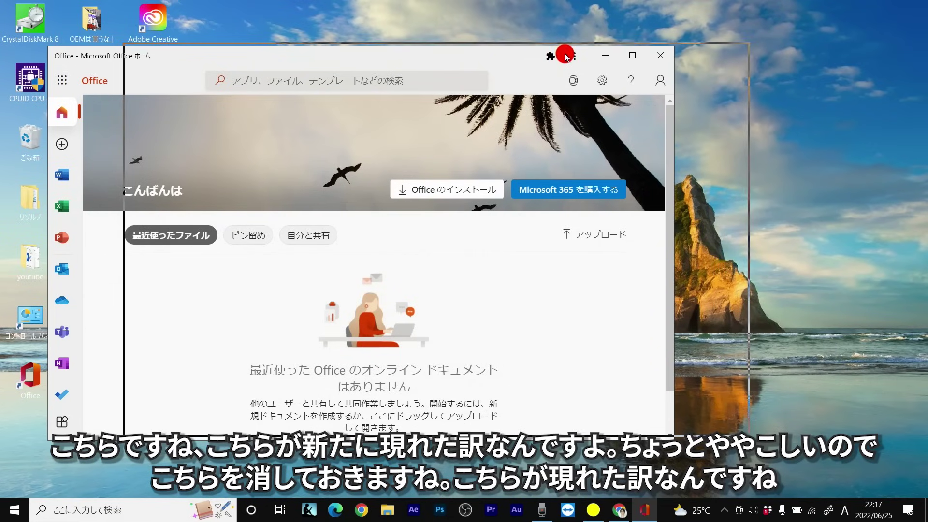
drag(564, 57, 637, 61)
drag(61, 419, 7, 360)
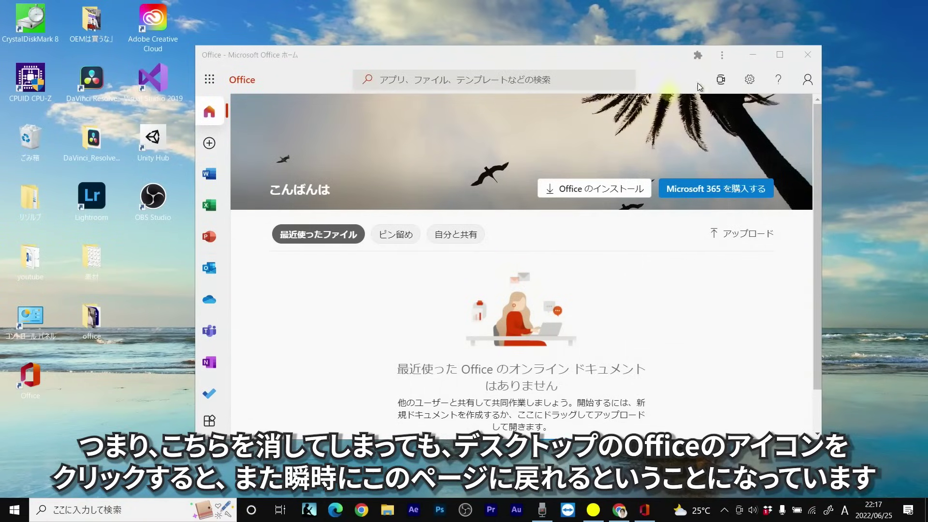
drag(595, 56, 555, 50)
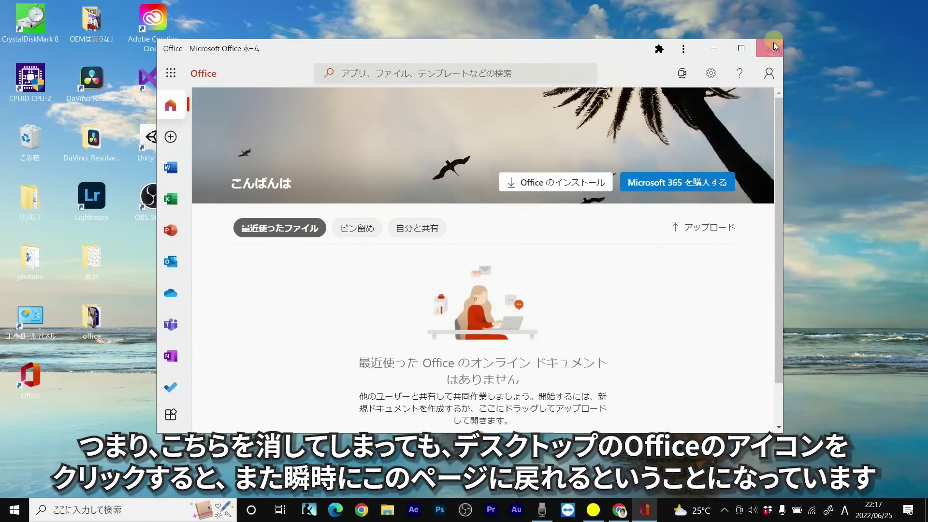
Close the Office window, reopen it from the desktop shortcut, and maximize it
click(773, 47)
drag(68, 404, 10, 358)
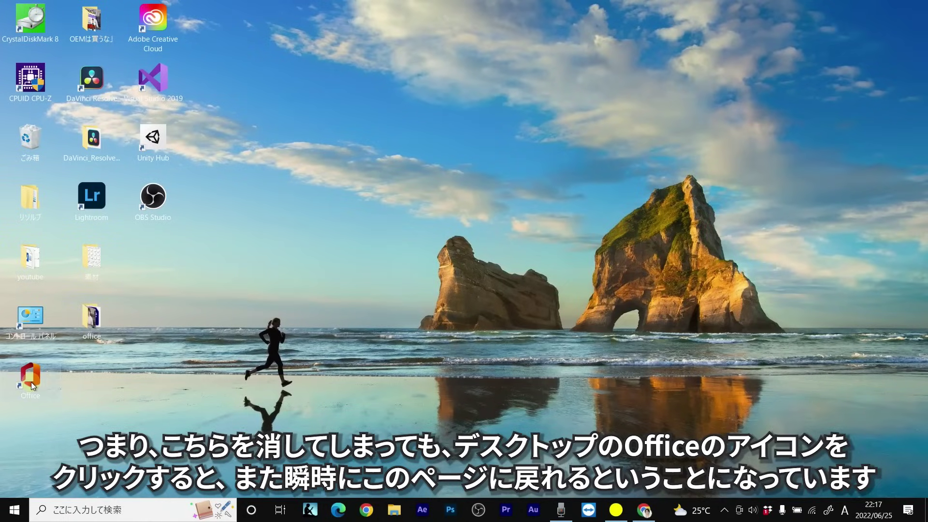
double_click(31, 382)
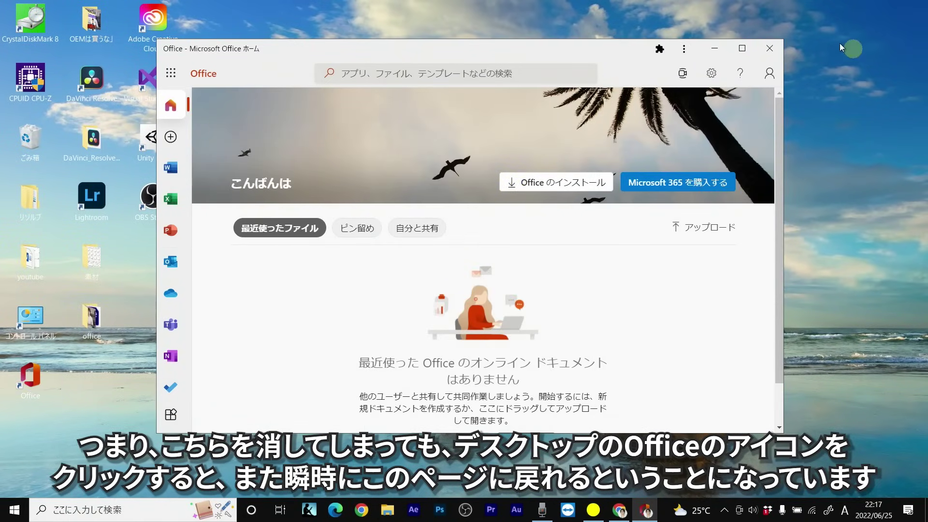
click(745, 50)
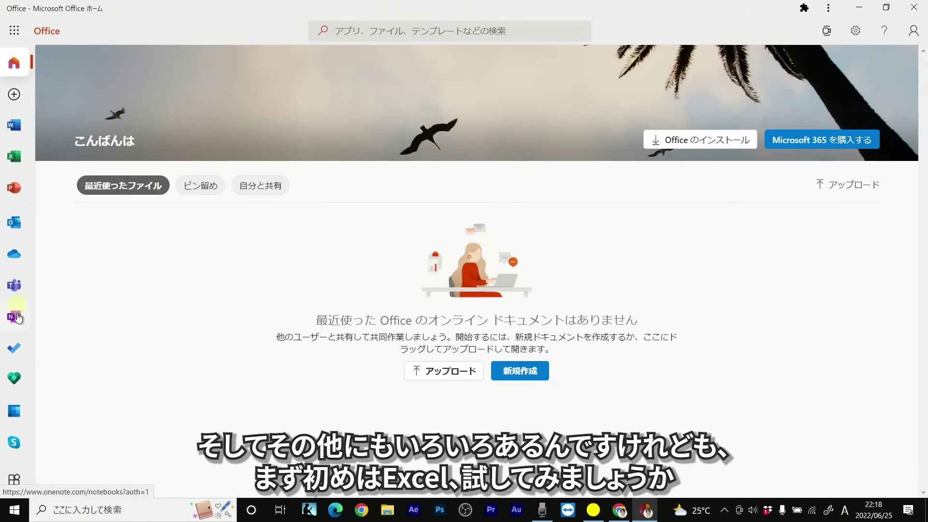
Create a new blank Excel workbook and switch to the full classic ribbon
click(20, 166)
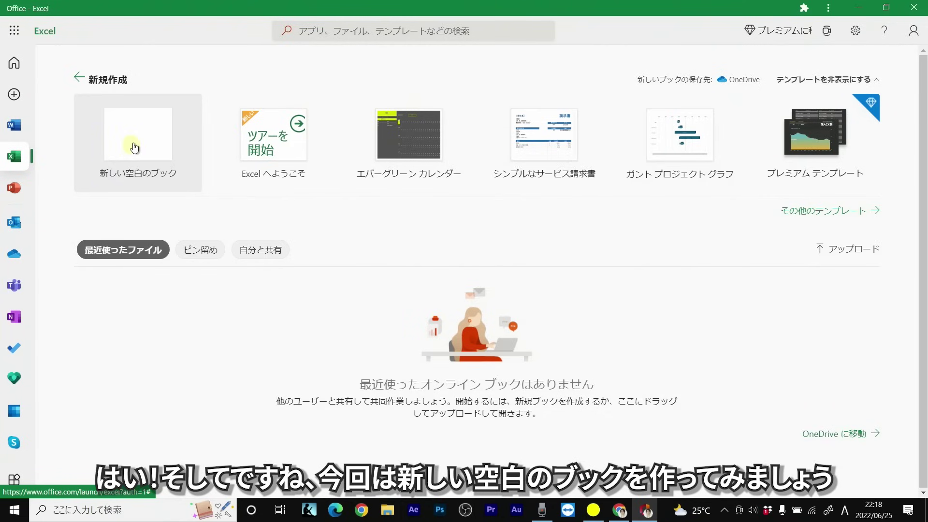
click(151, 153)
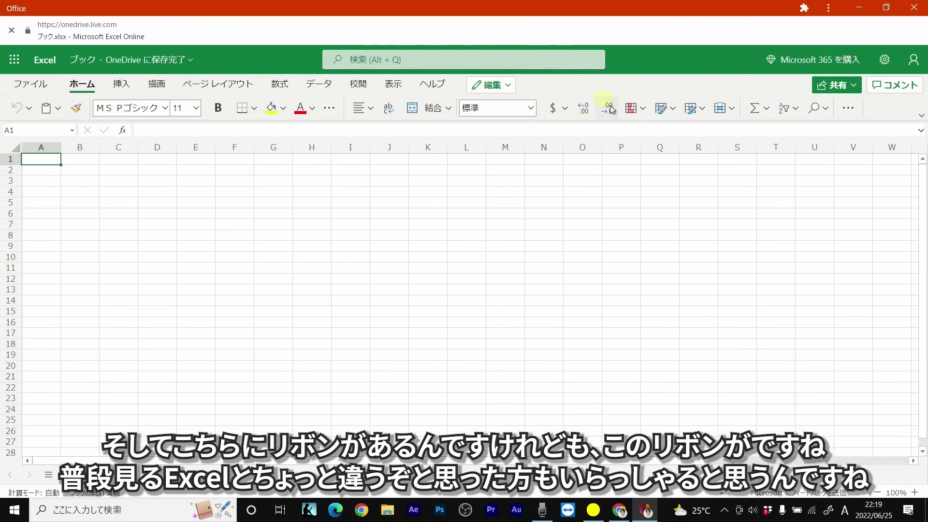
click(919, 120)
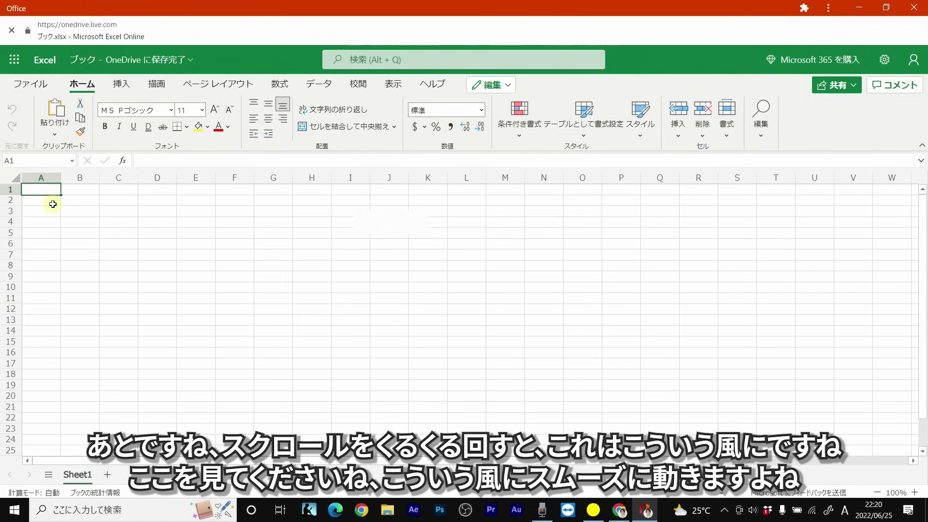
scroll(80, 266, down, 10)
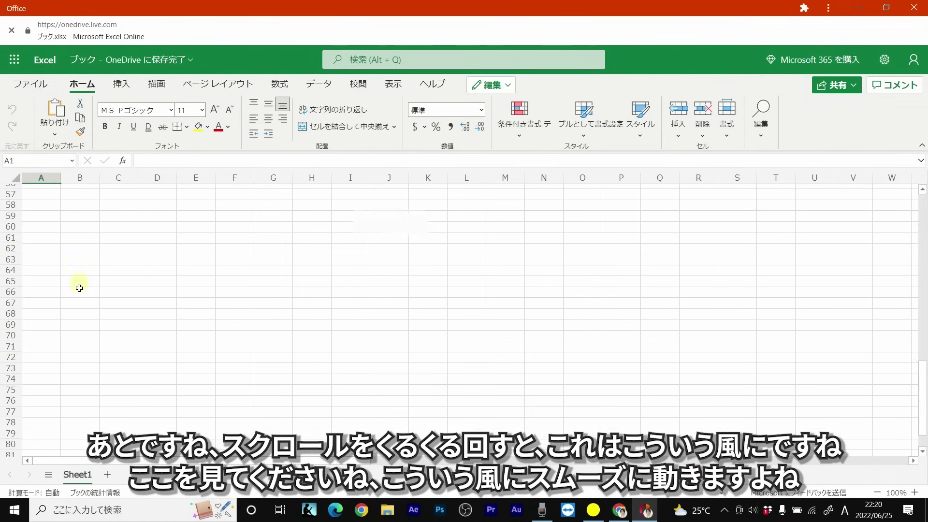
scroll(73, 292, down, 3)
scroll(60, 310, up, 13)
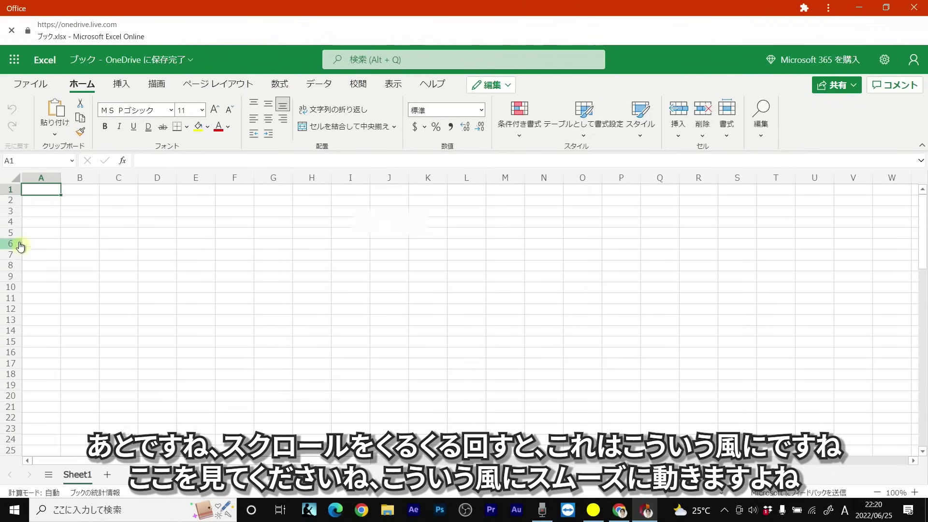
scroll(50, 325, down, 2)
scroll(48, 333, down, 2)
scroll(46, 323, down, 1)
scroll(47, 332, down, 1)
scroll(48, 332, up, 6)
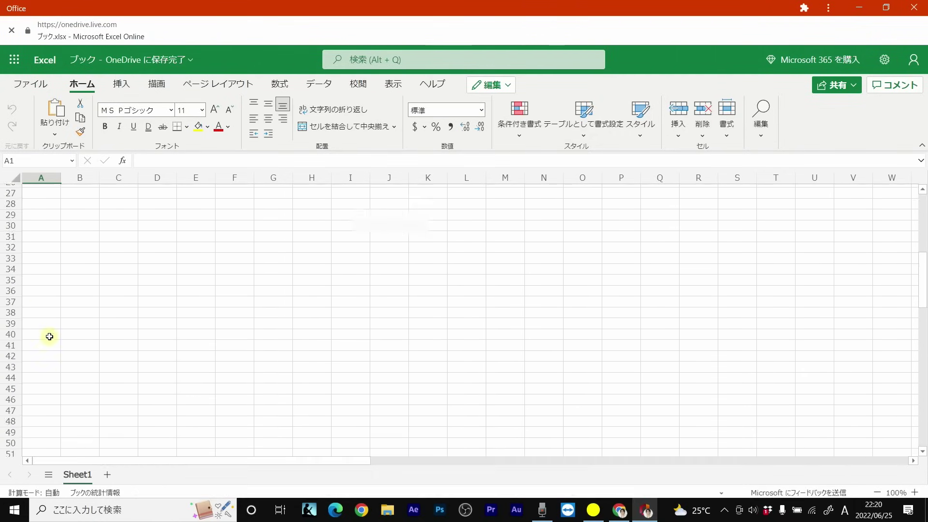
scroll(48, 319, up, 7)
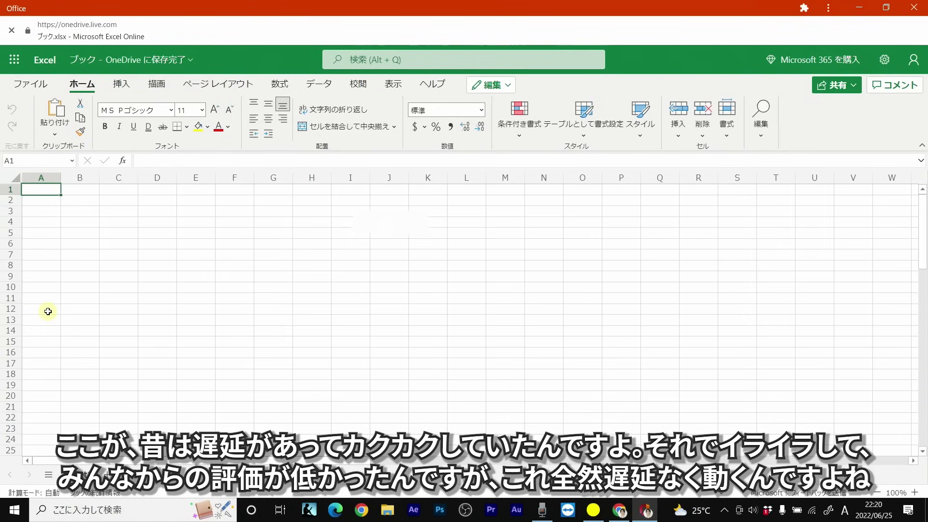
scroll(45, 285, down, 5)
scroll(42, 295, down, 8)
scroll(45, 292, up, 13)
Enter リンゴ, スイカ, ミカン, レモン, 合計 and 平均 down D4:D9
click(147, 243)
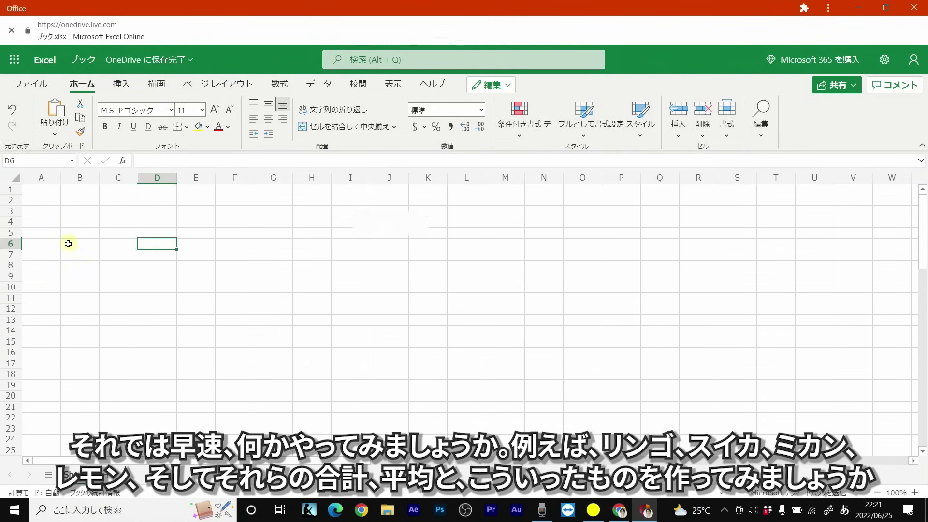
click(155, 221)
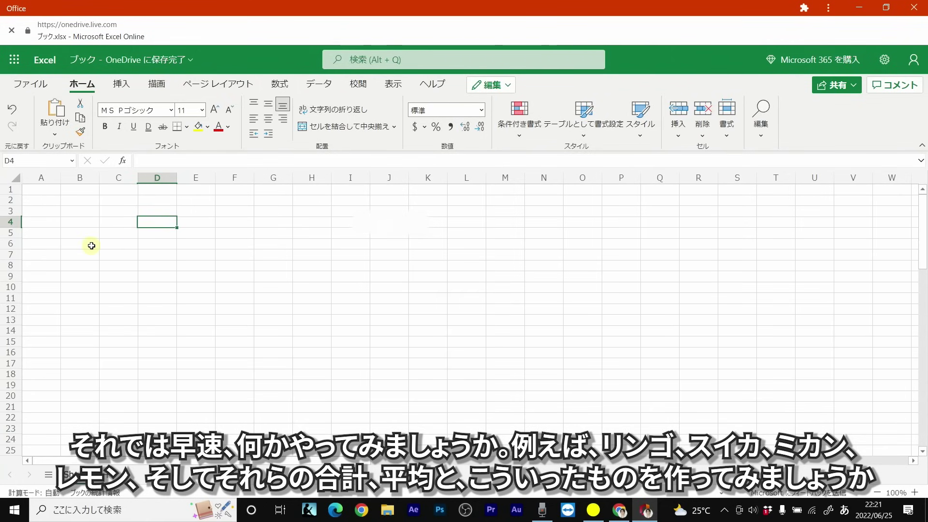
text(ringo)
key(space)
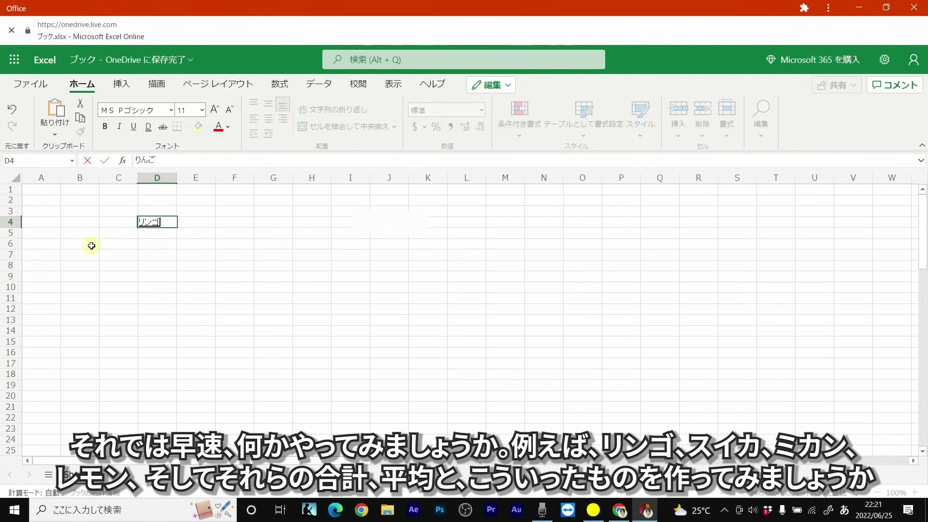
key(Return)
key(Return)
text(suika)
key(space)
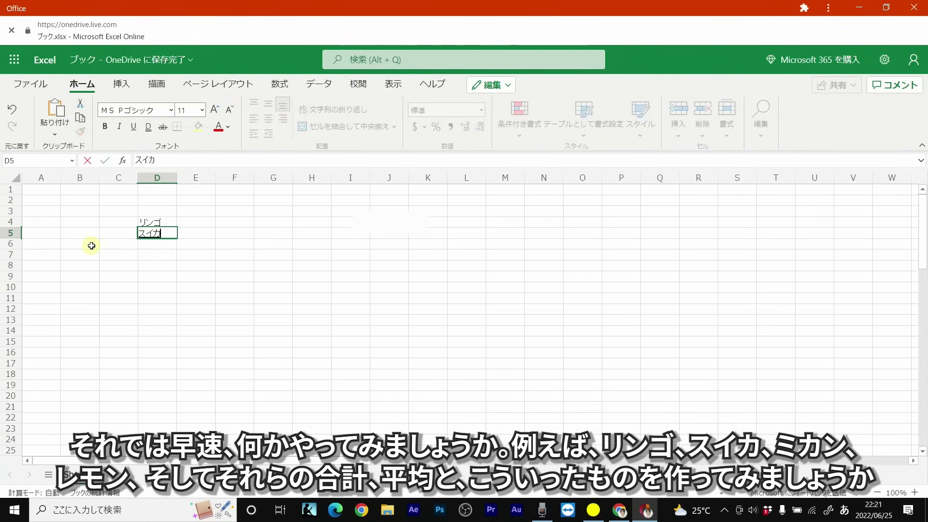
key(Return)
key(Return)
text(mikan)
key(space)
key(Return)
key(Return)
text(remo)
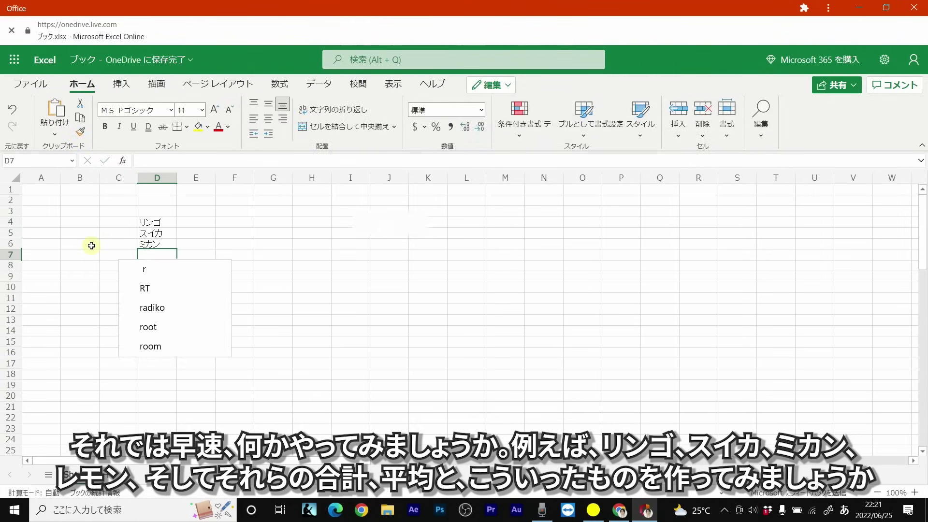
text(n)
key(space)
key(Return)
key(Return)
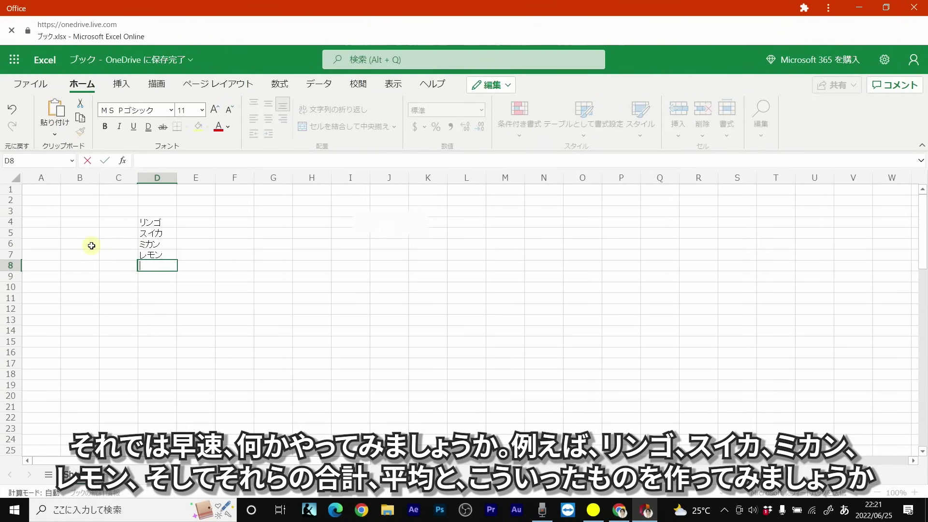
text(goukei)
key(space)
key(Return)
key(Return)
text(heikin)
key(space)
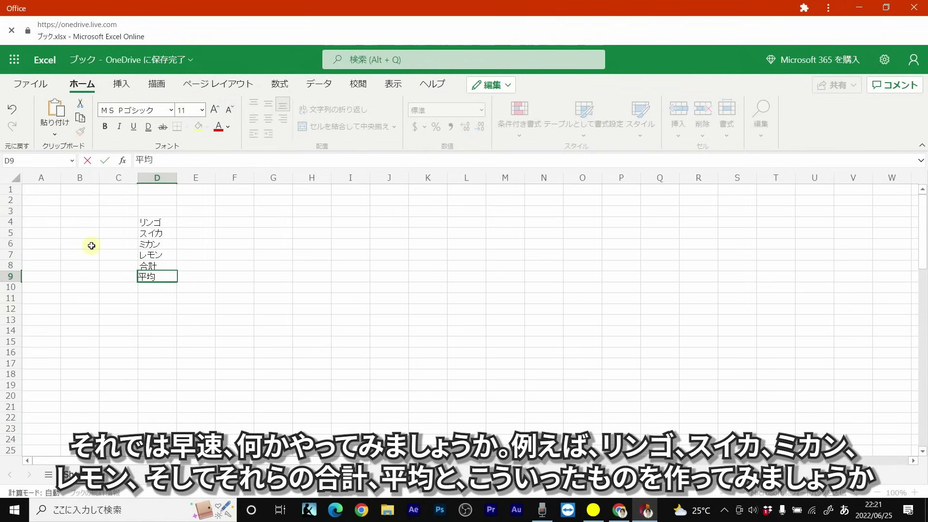
Enter the prices 50, 150, 60 and 20 in E4:E7
click(194, 221)
text(50)
key(Return)
key(Return)
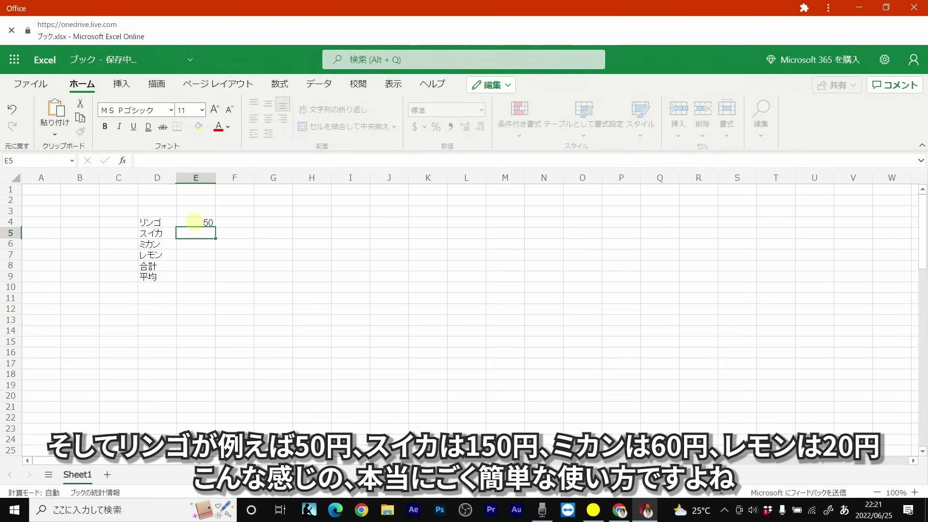
text(150)
key(Return)
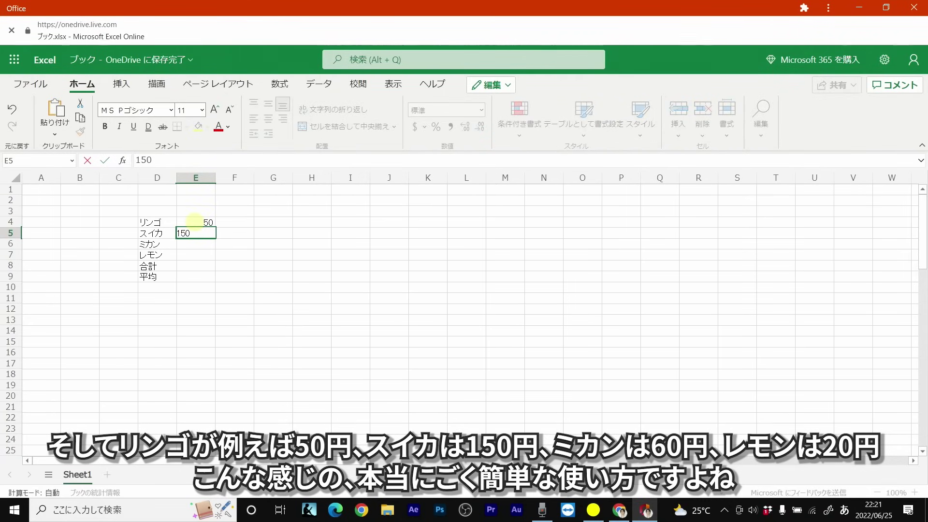
key(Return)
text(60)
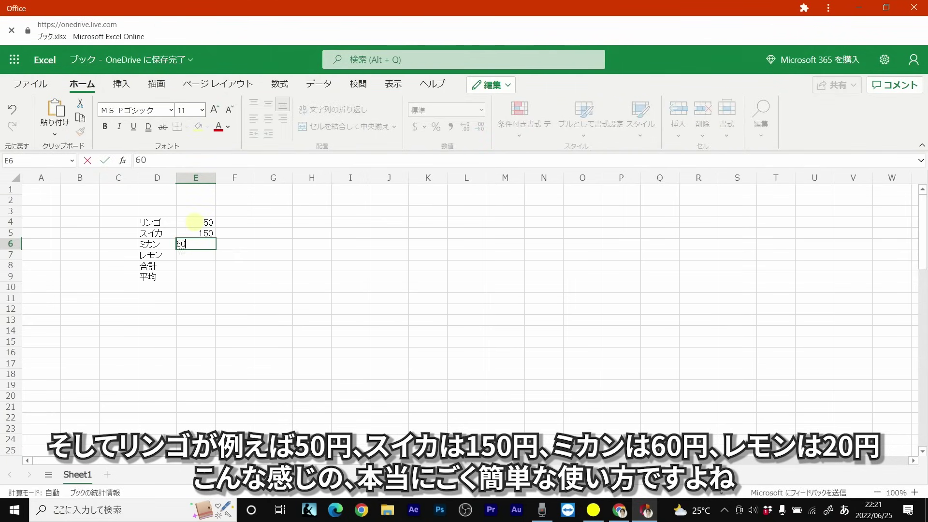
key(Return)
text(20)
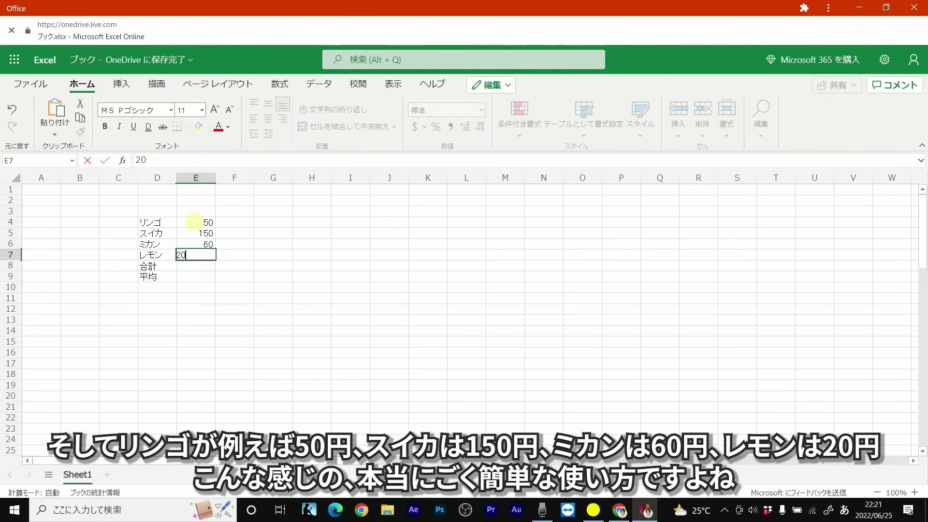
key(Return)
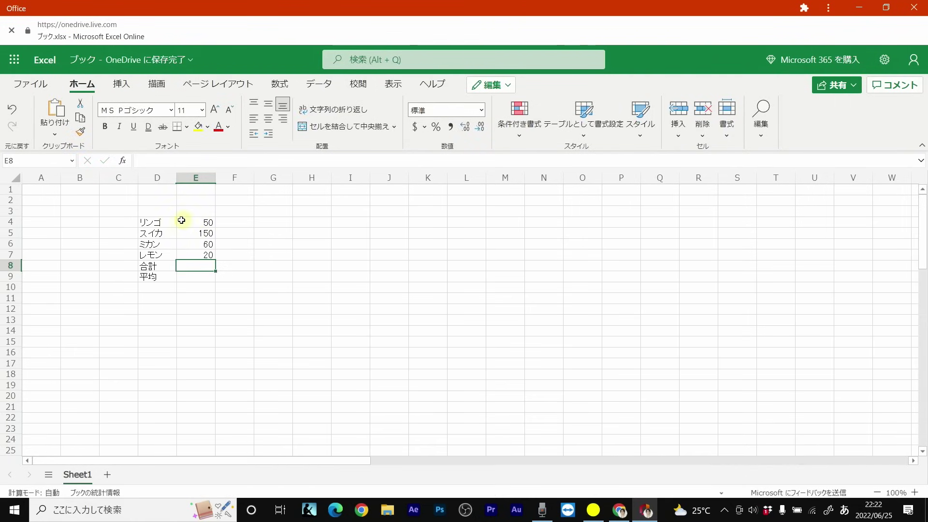
drag(147, 222, 202, 276)
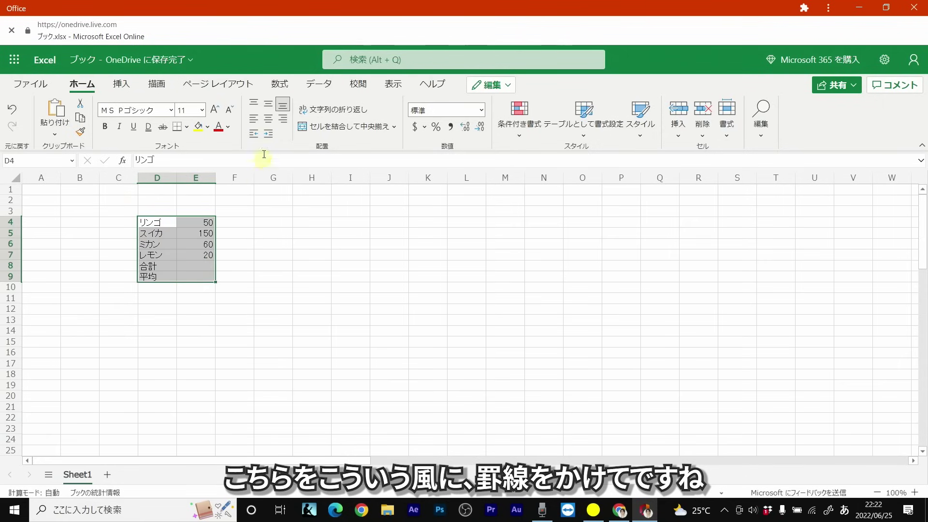
Apply All Borders to the D4:E9 fruit price table
click(187, 126)
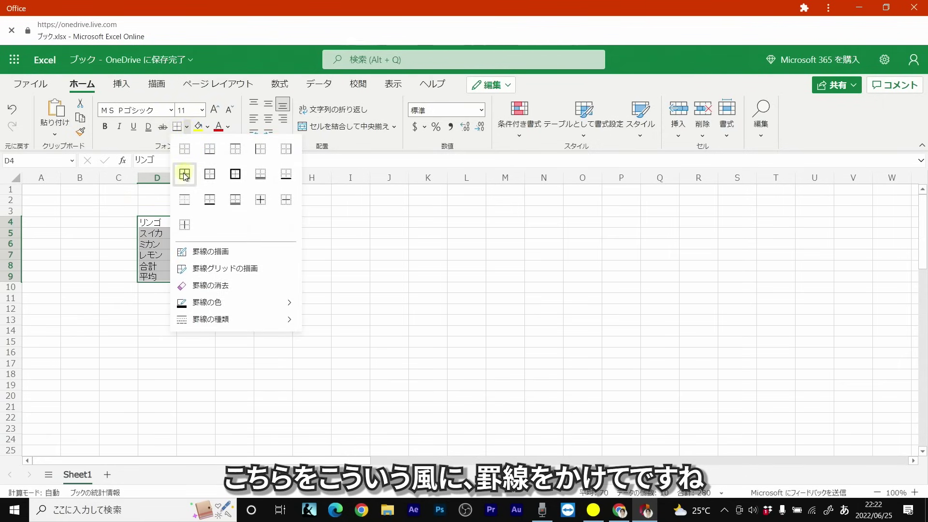
click(185, 174)
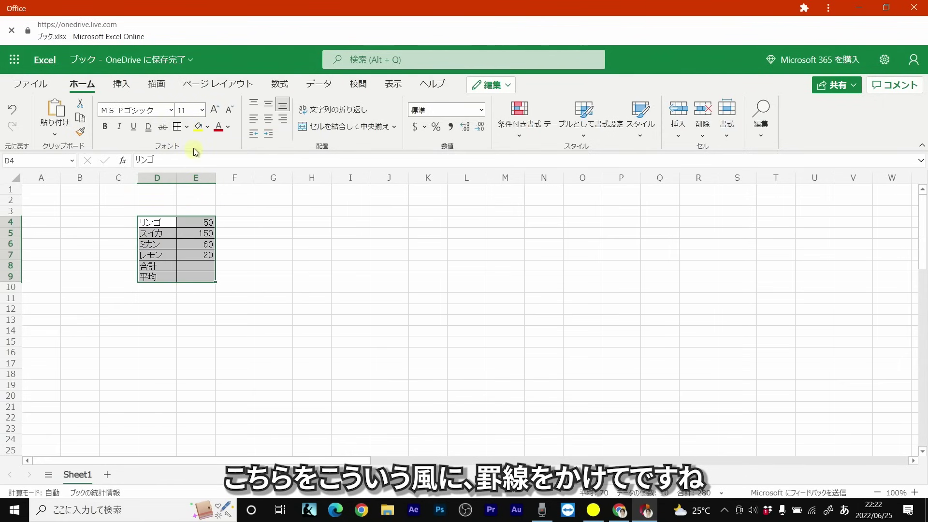
click(243, 281)
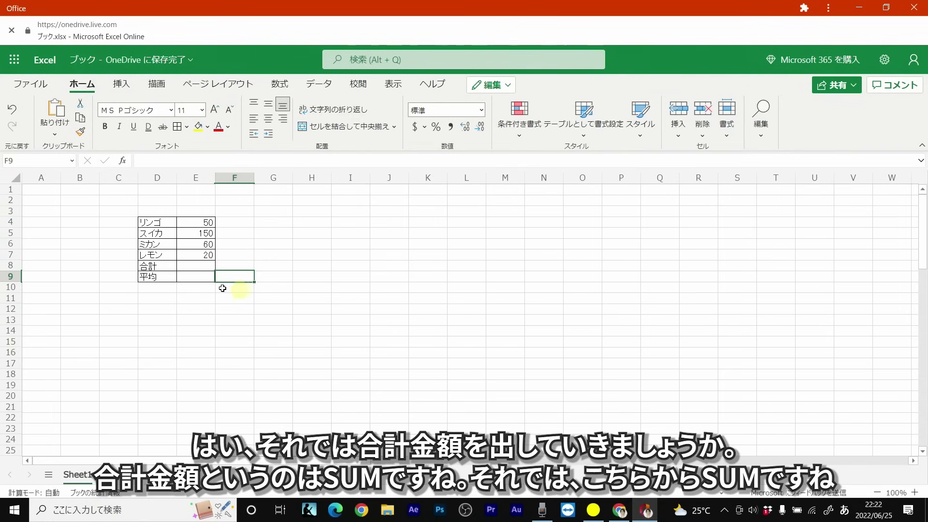
key(Right)
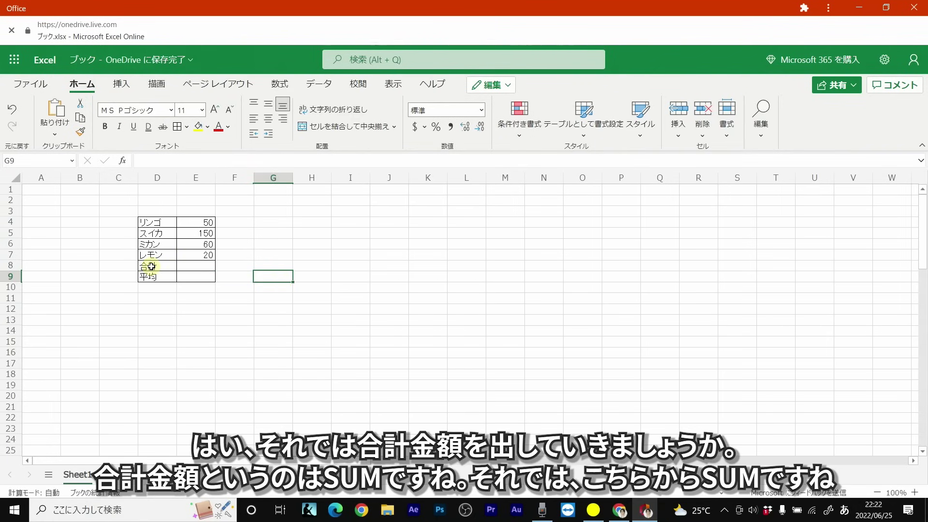
Total E4:E7 in E8 with SUM, giving 280
click(196, 267)
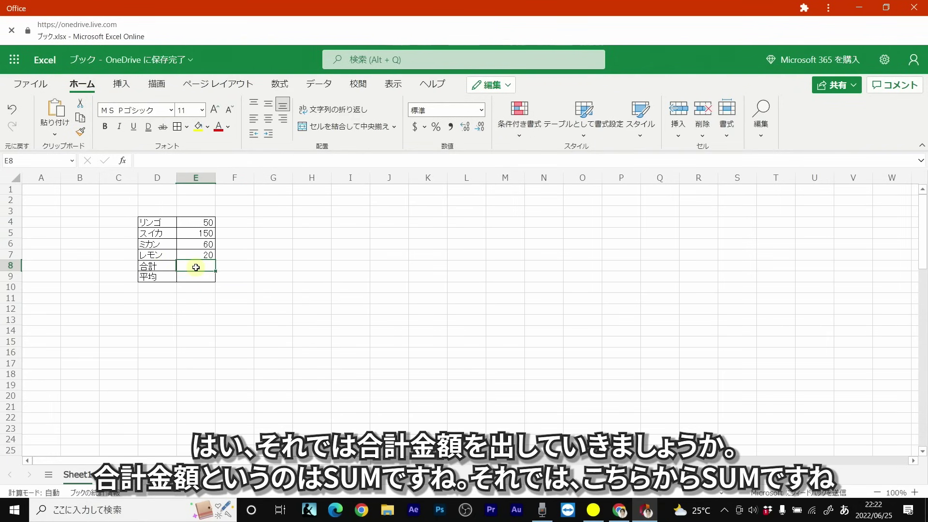
click(123, 161)
click(499, 403)
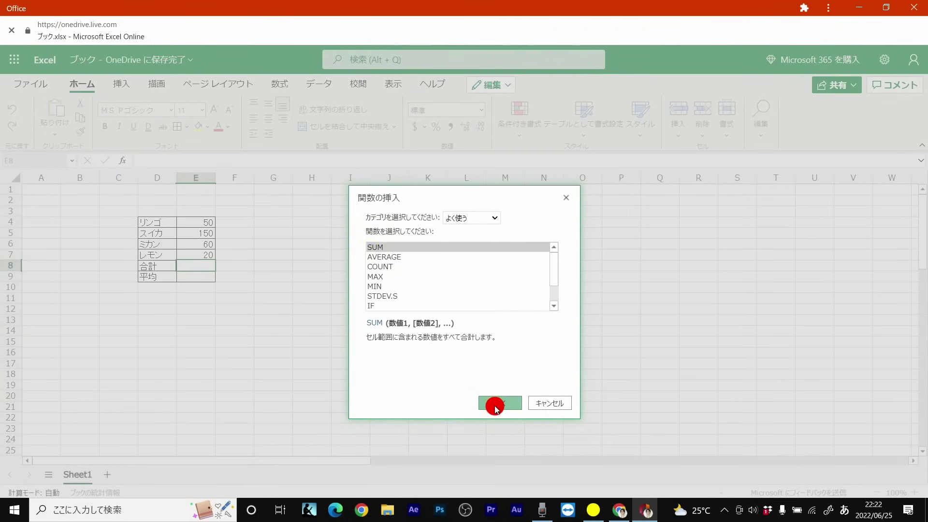
drag(204, 223, 205, 255)
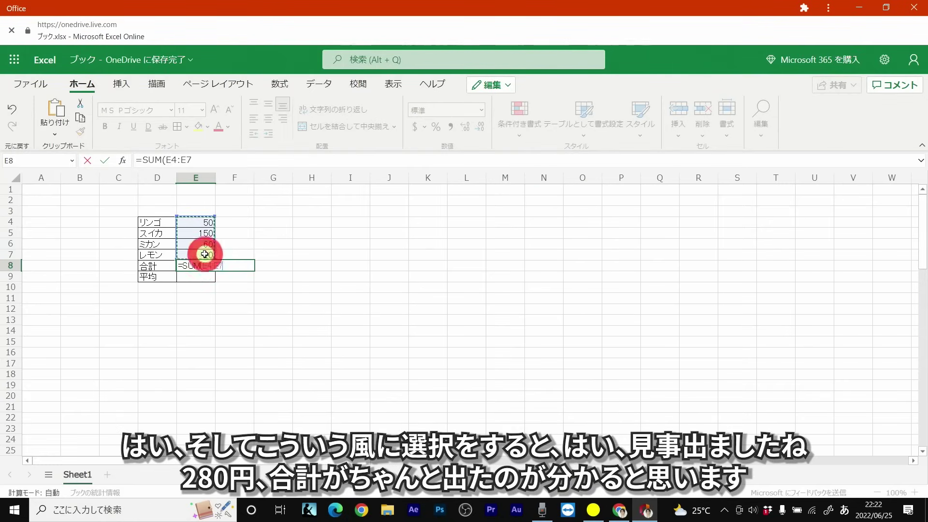
key(Return)
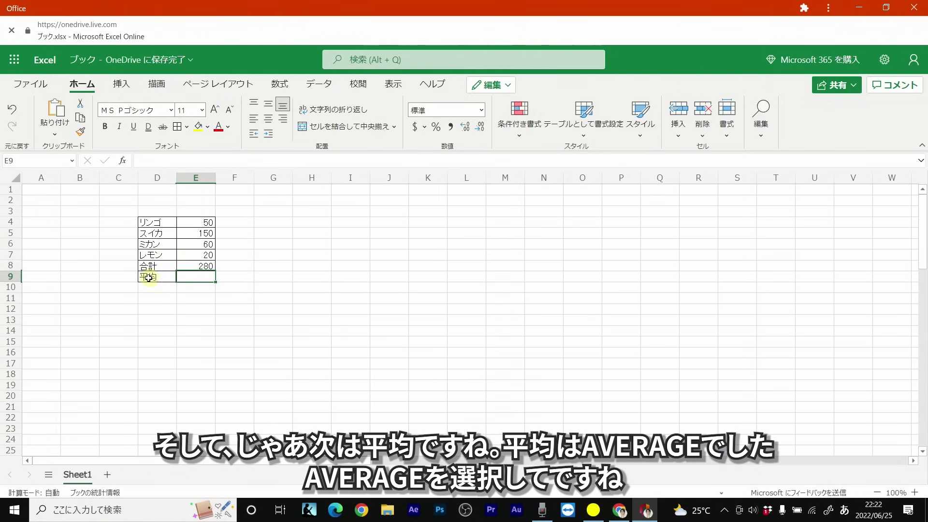
Average E4:E7 in E9 with AVERAGE, giving 70
click(191, 276)
click(124, 160)
click(389, 256)
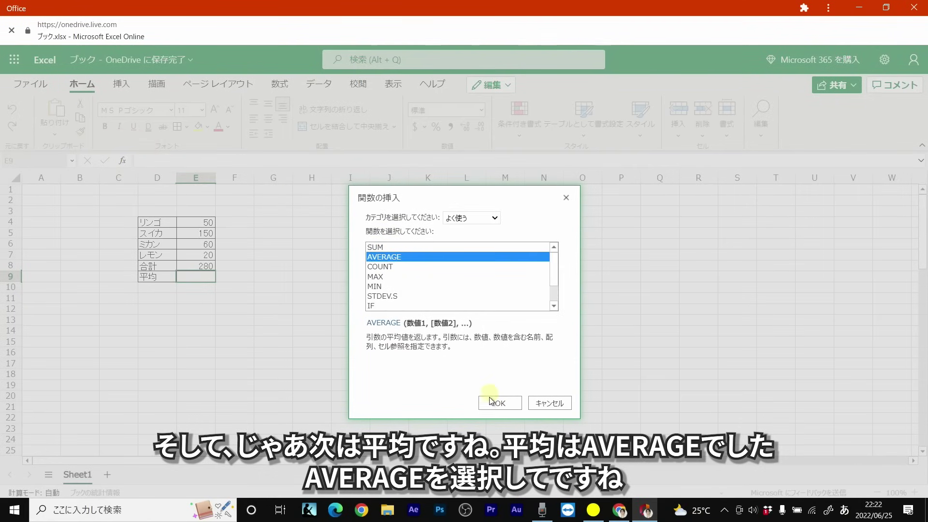
click(491, 402)
drag(201, 223, 201, 253)
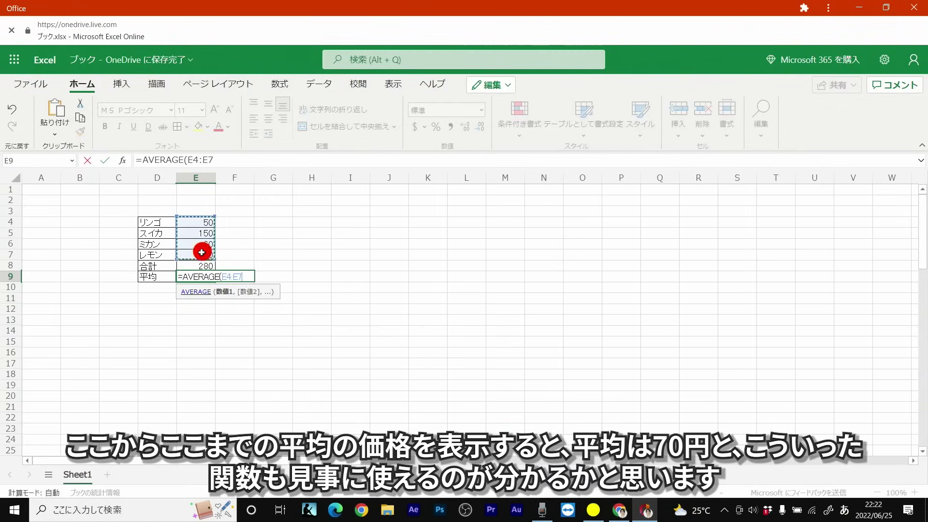
key(Return)
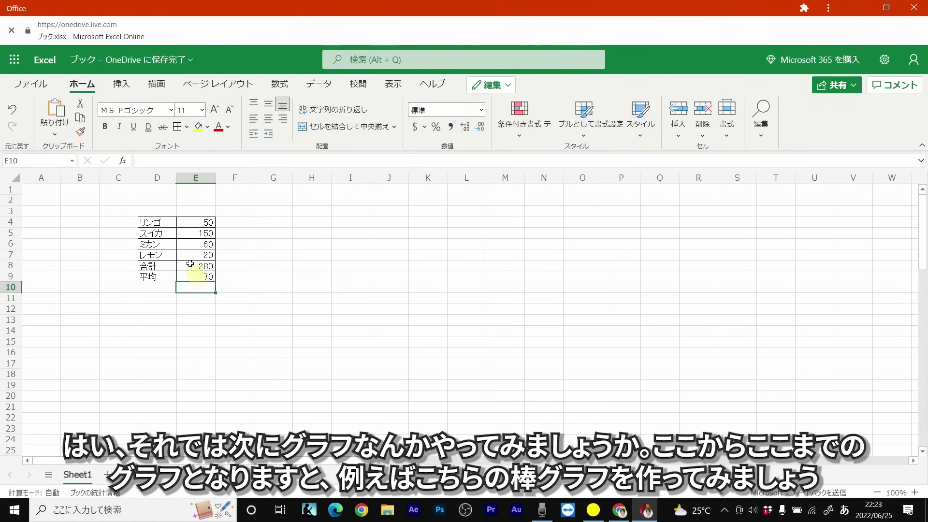
Insert a clustered column chart of the fruit prices D4:E7 and move it beside the table
drag(151, 222, 196, 252)
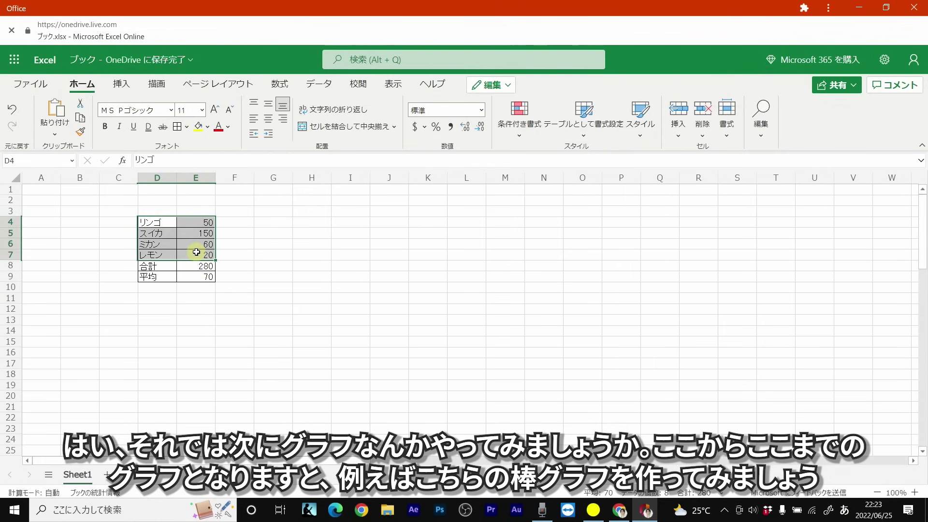
click(122, 86)
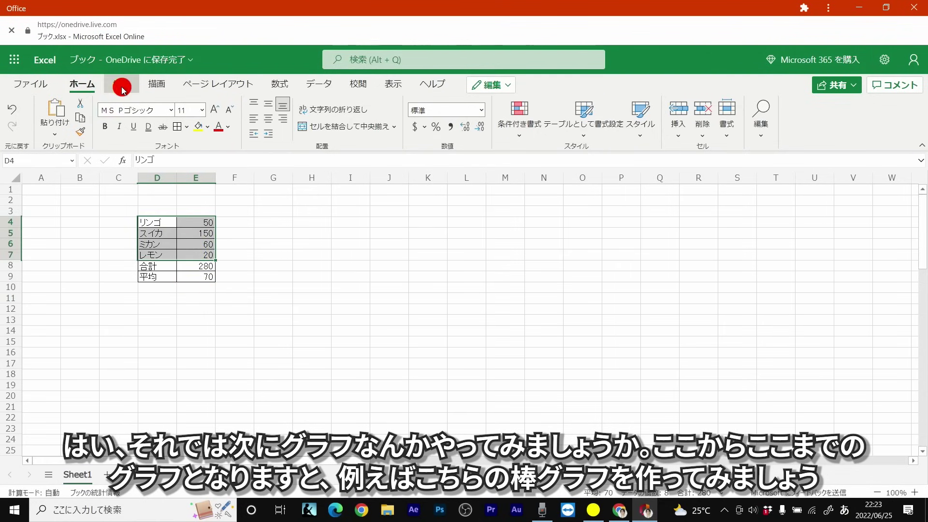
click(218, 139)
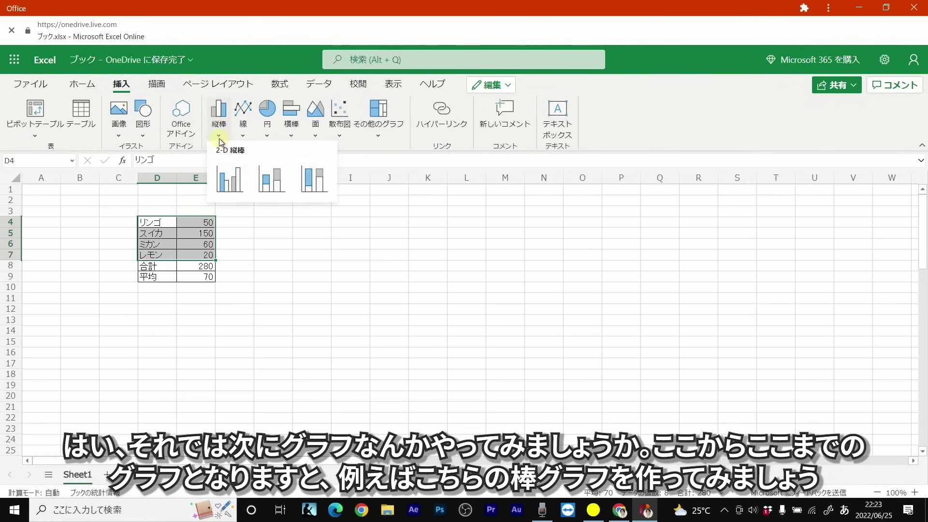
click(232, 170)
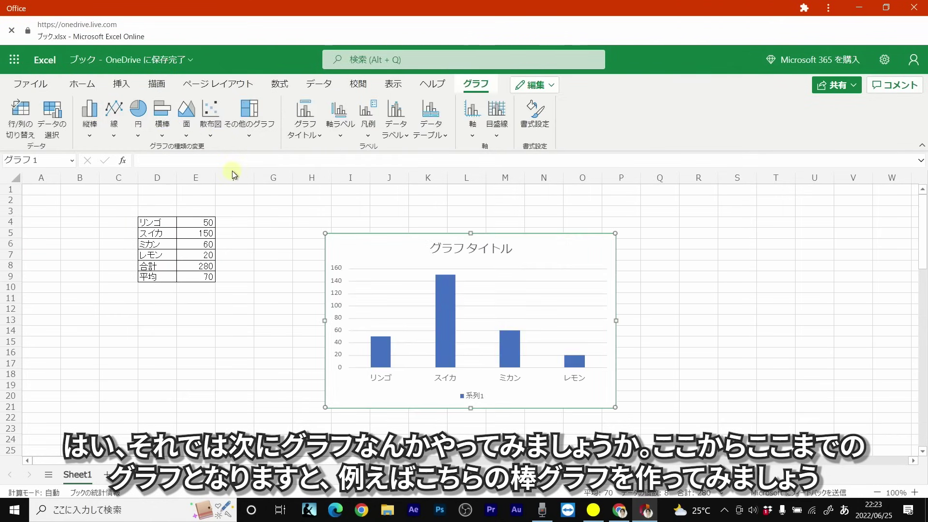
drag(381, 250, 302, 212)
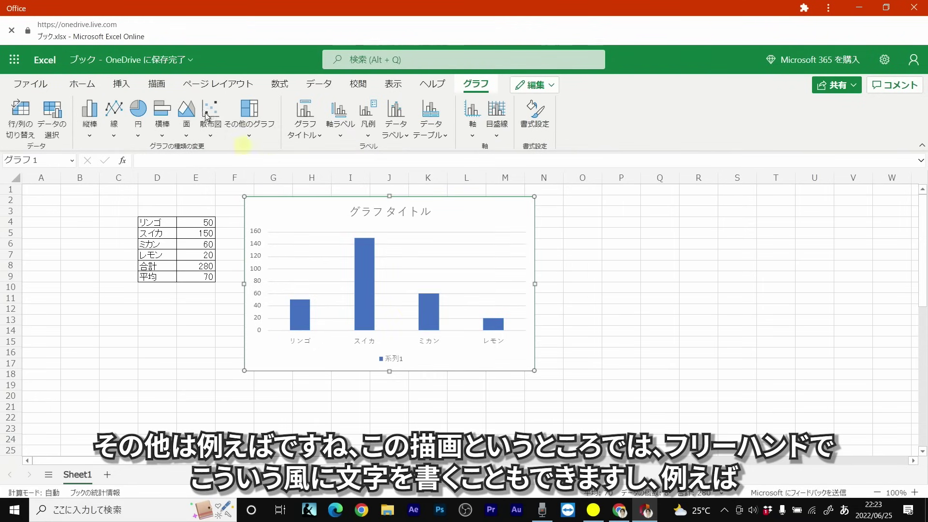
Draw a red looping pen scribble below the table, then reselect D4:E7 on the Home tab
click(159, 85)
drag(72, 328, 195, 376)
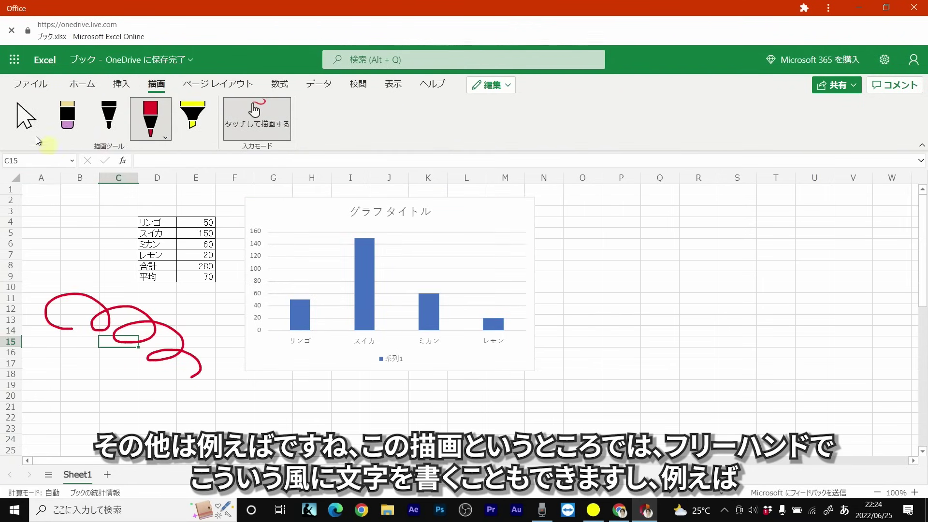
click(24, 118)
click(232, 308)
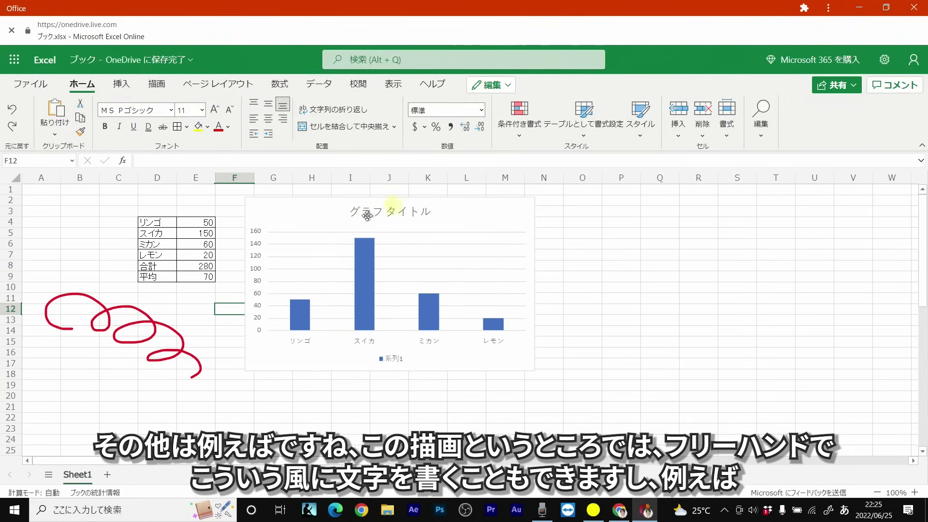
drag(147, 222, 201, 250)
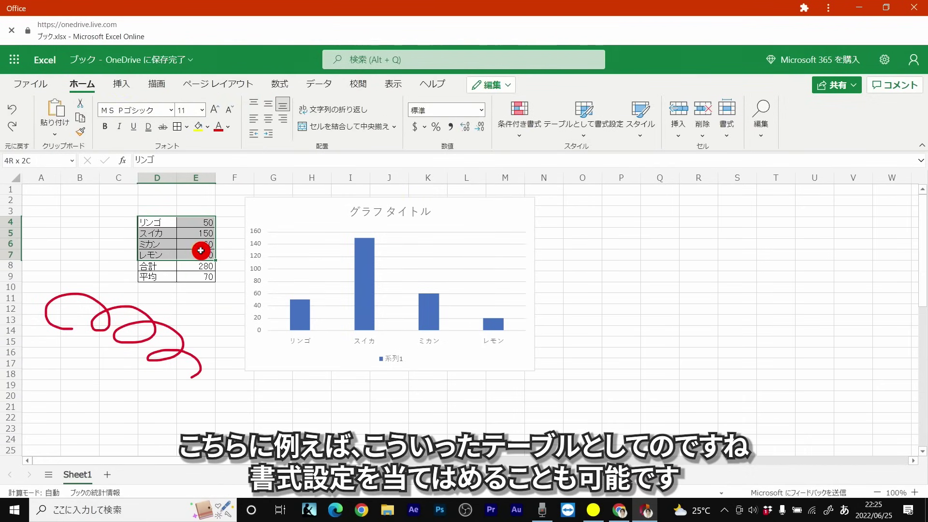
Format D4:E7 as a table with a light table style
click(578, 136)
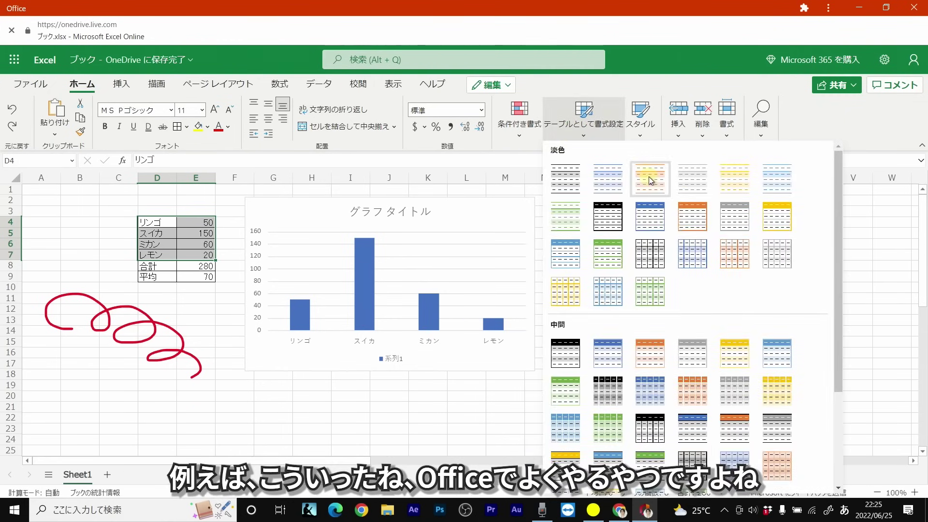
click(650, 178)
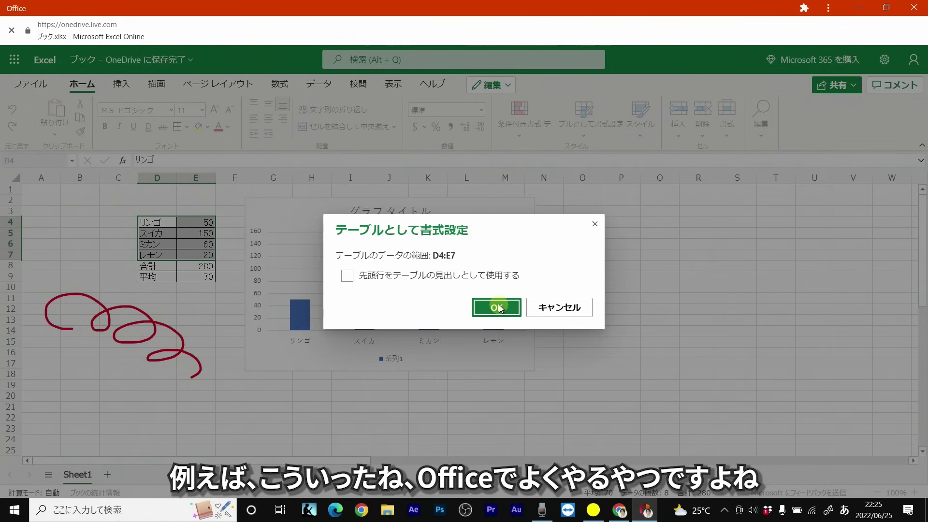
click(496, 307)
click(218, 308)
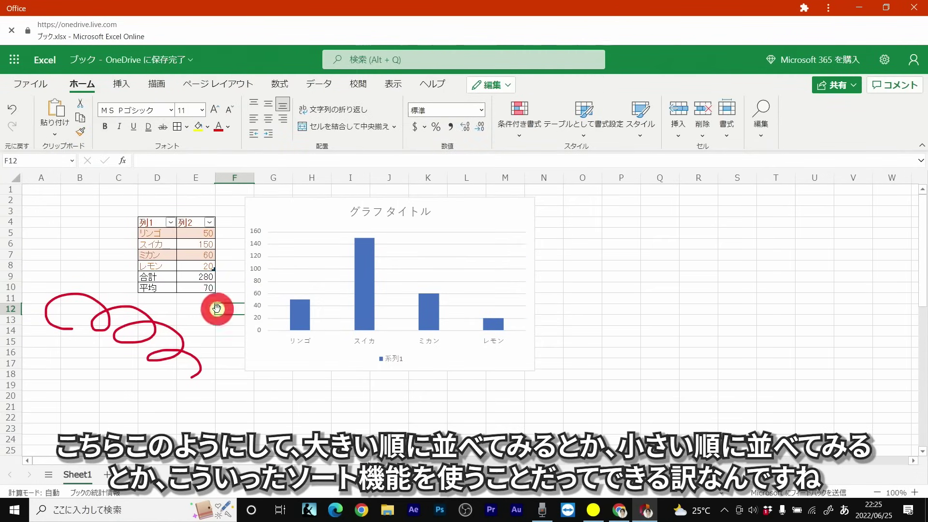
Sort the 列2 prices largest to smallest, then smallest to largest so レモン 20 leads
click(209, 222)
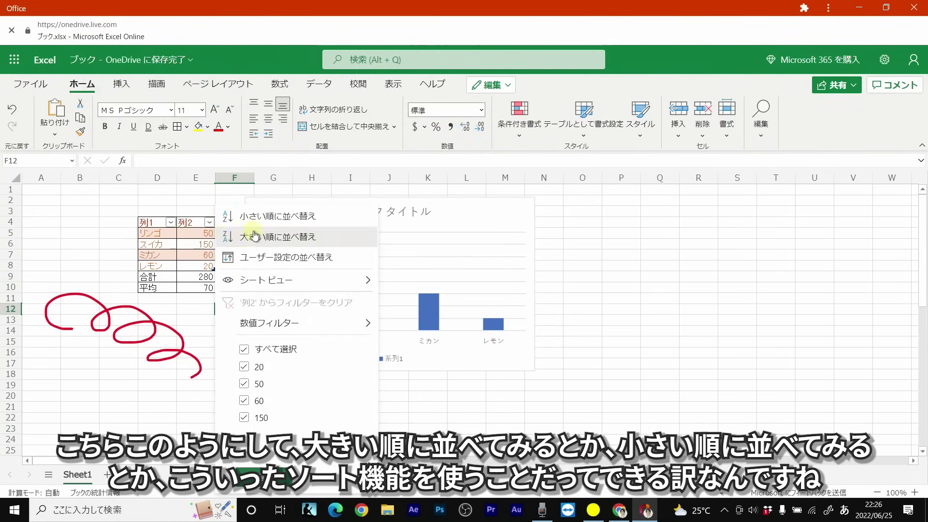
click(247, 238)
click(212, 222)
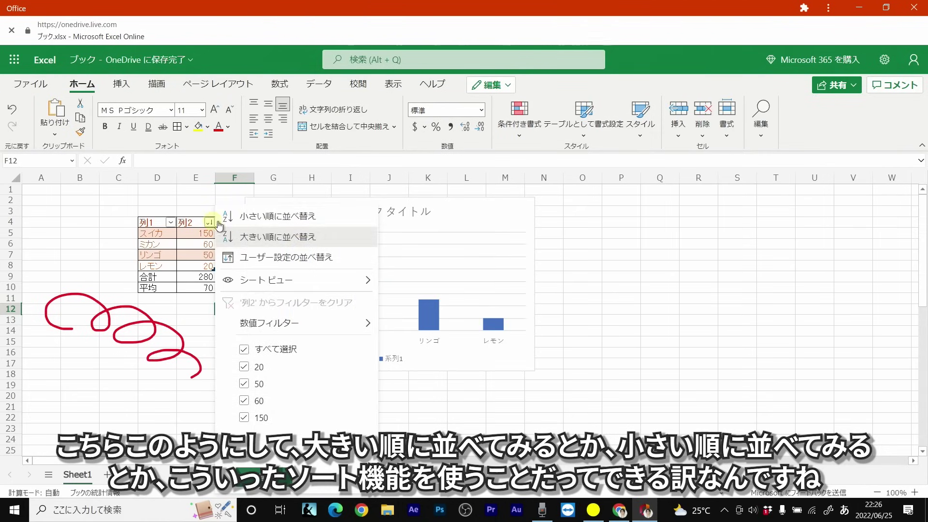
click(245, 214)
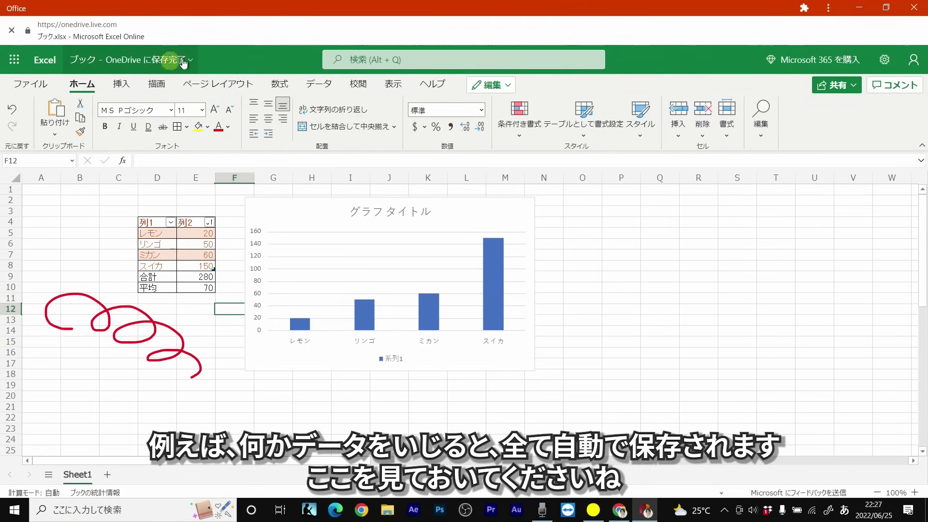
click(112, 224)
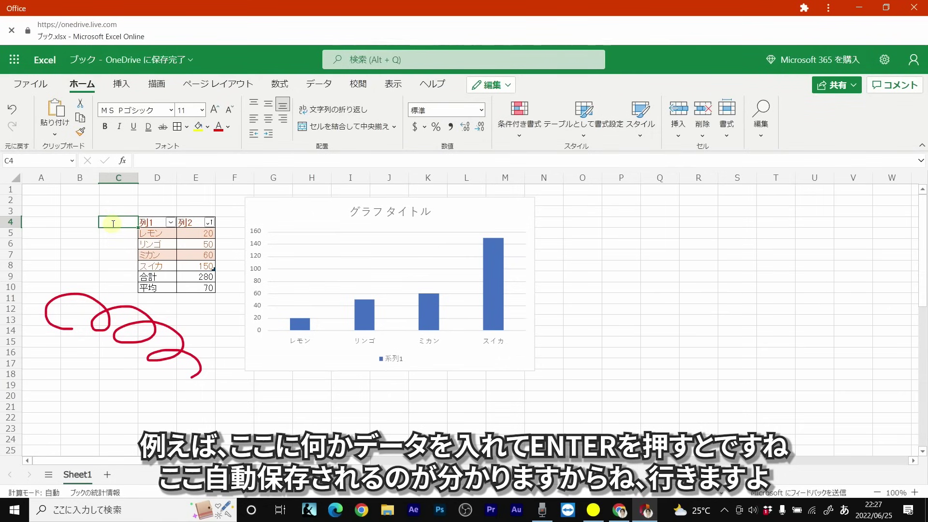
text(あああ)
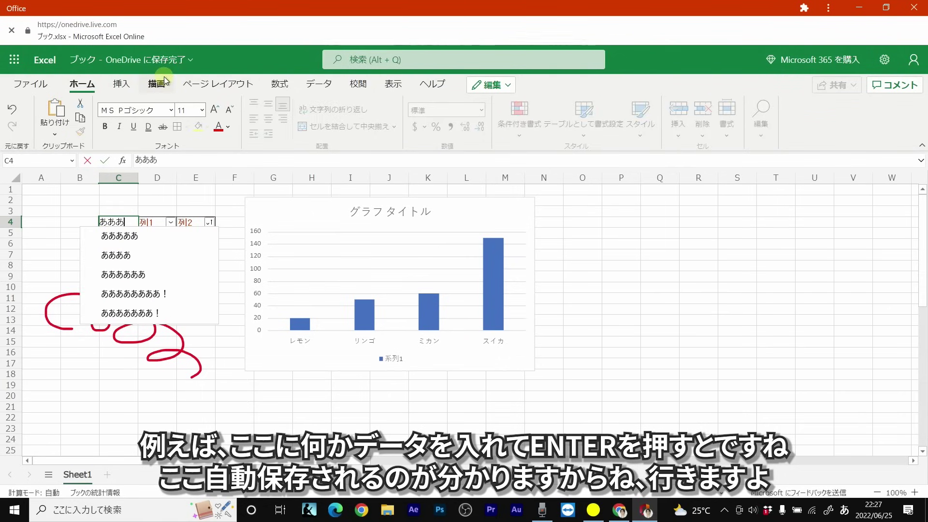
key(Return)
key(Return)
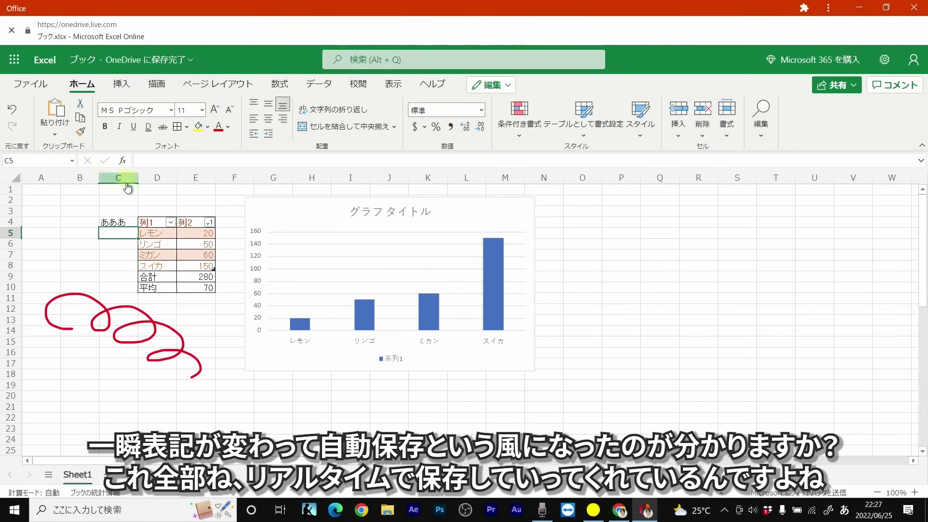
click(116, 221)
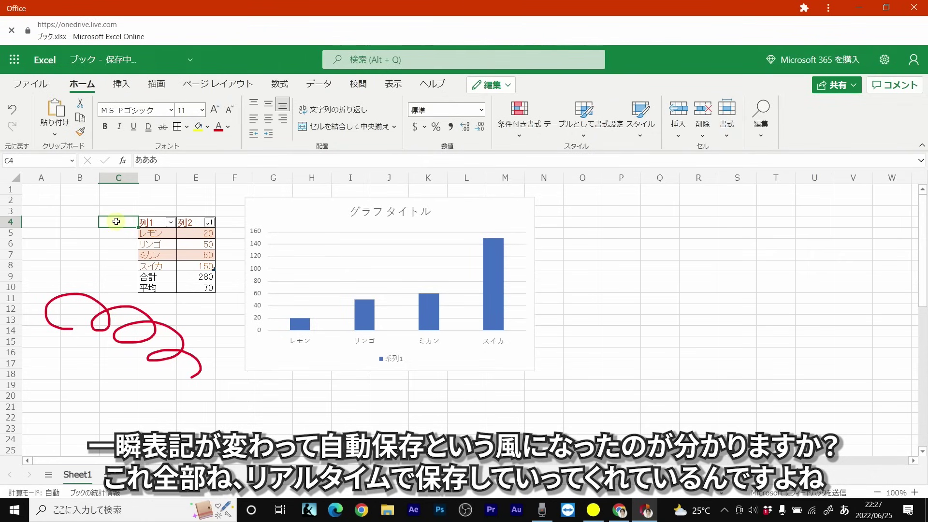
key(Delete)
click(120, 235)
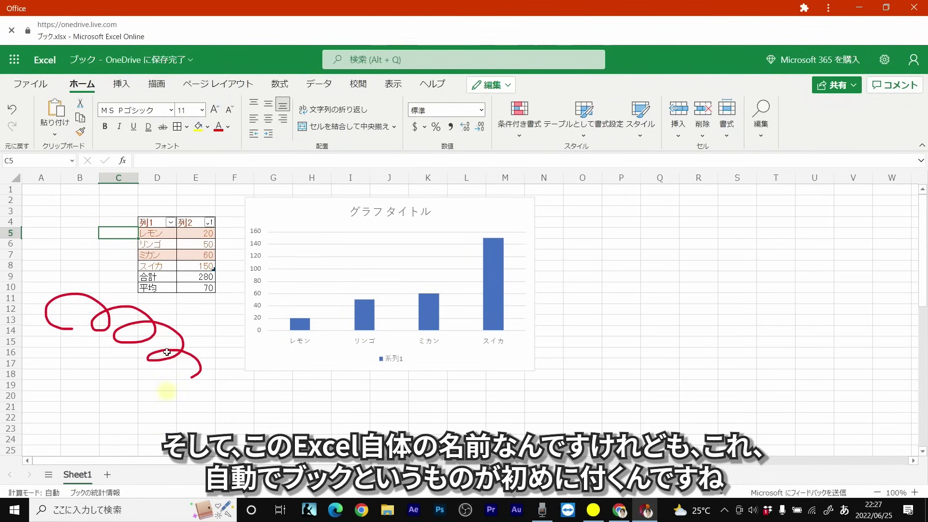
Replace the workbook name ブック with 八百屋価格表 in the title's File name box
click(84, 71)
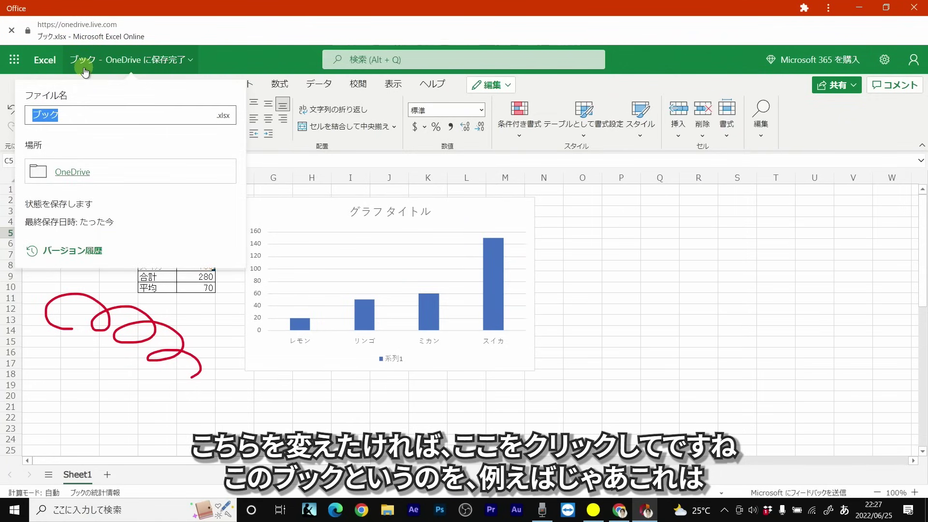
click(59, 116)
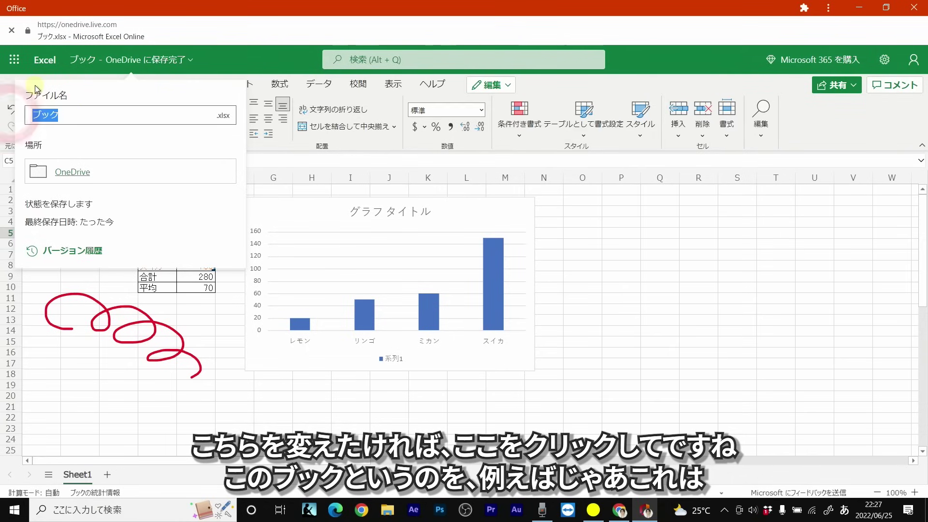
text(八百屋)
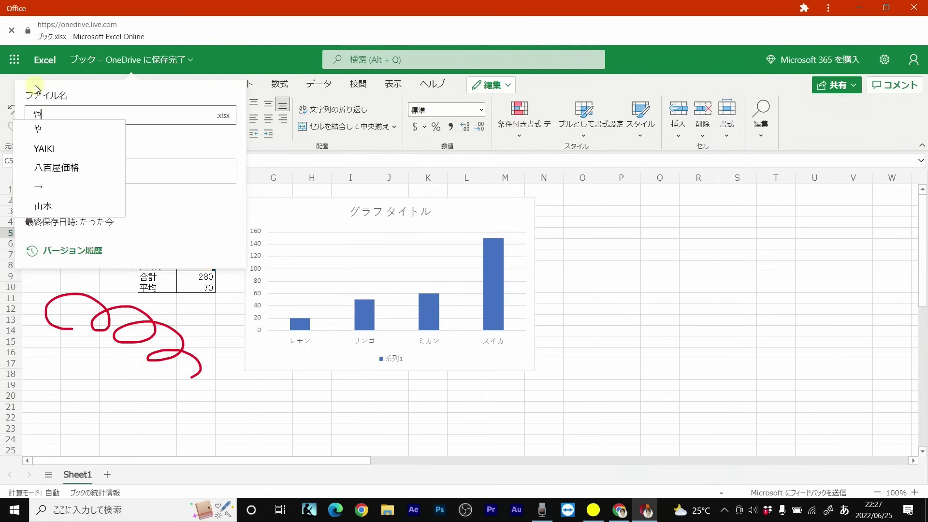
text(価格表)
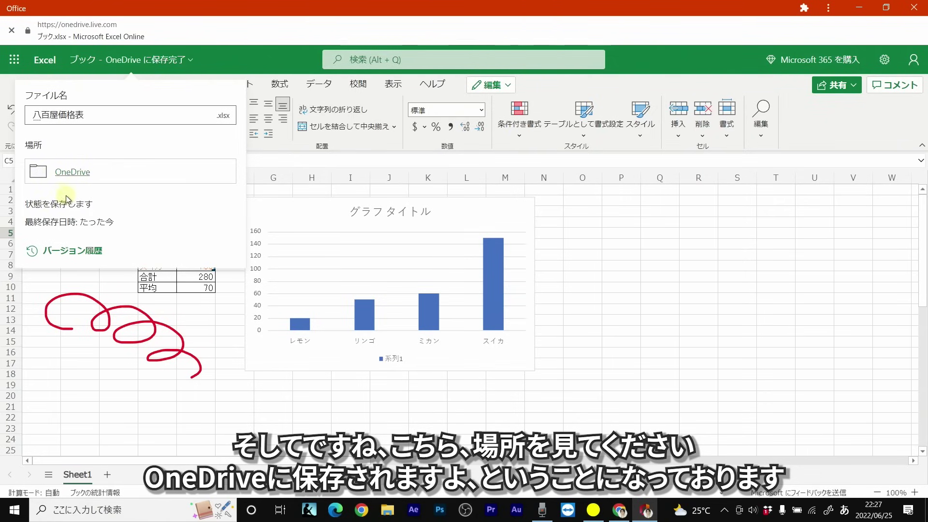
key(Return)
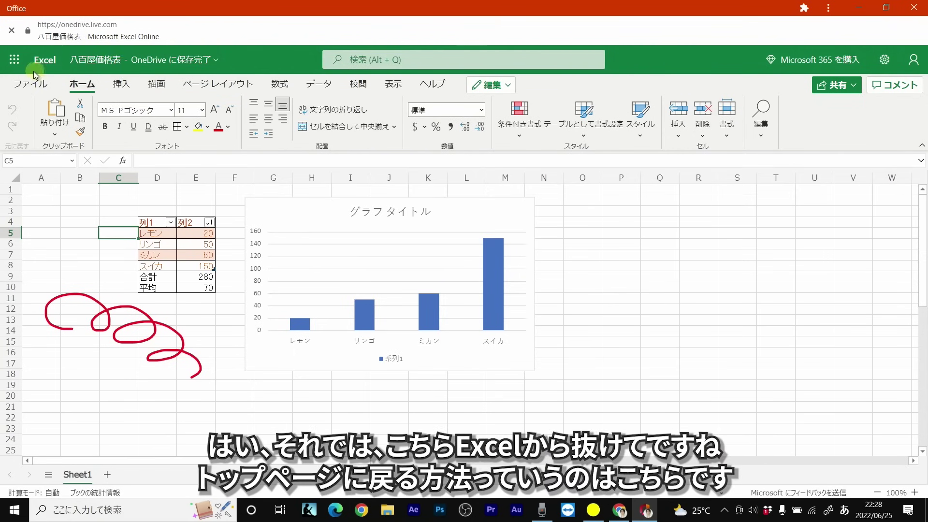
Go to Office home from the app launcher and maximise the Chrome window
click(19, 59)
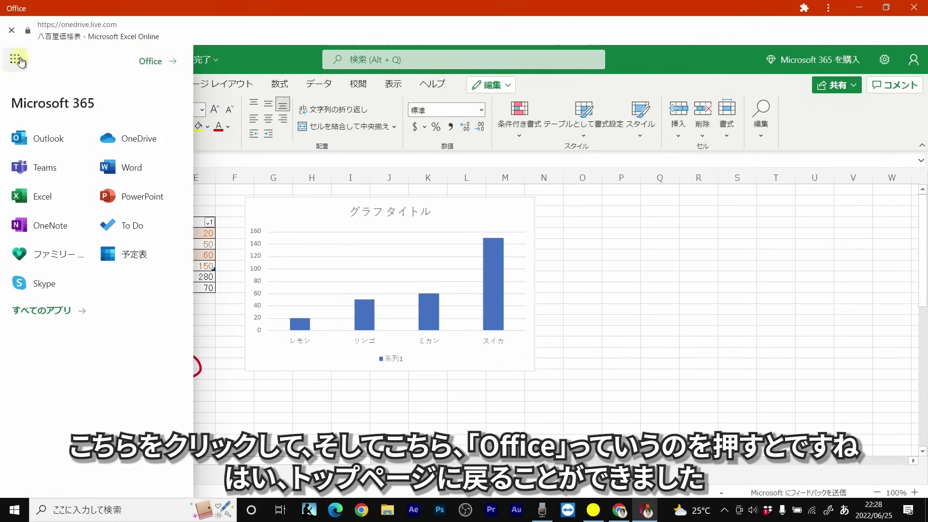
click(151, 67)
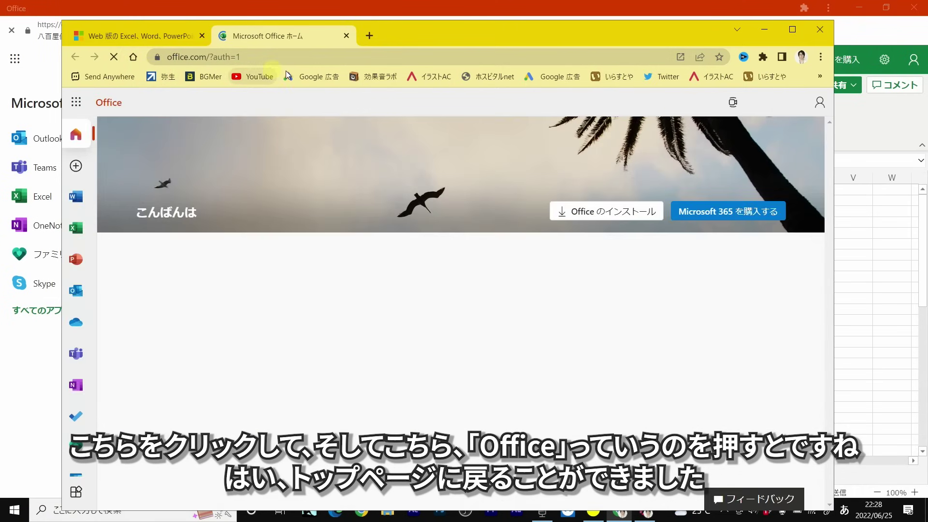
double_click(501, 32)
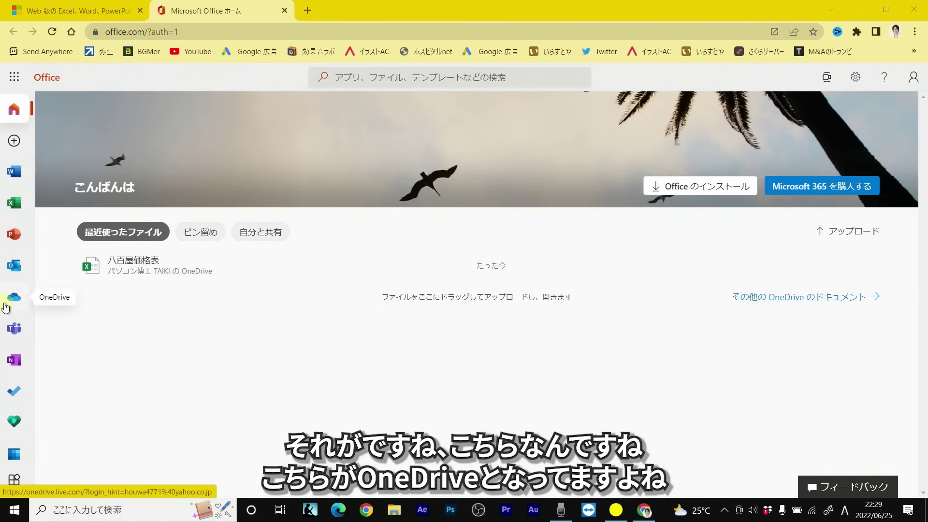
click(14, 77)
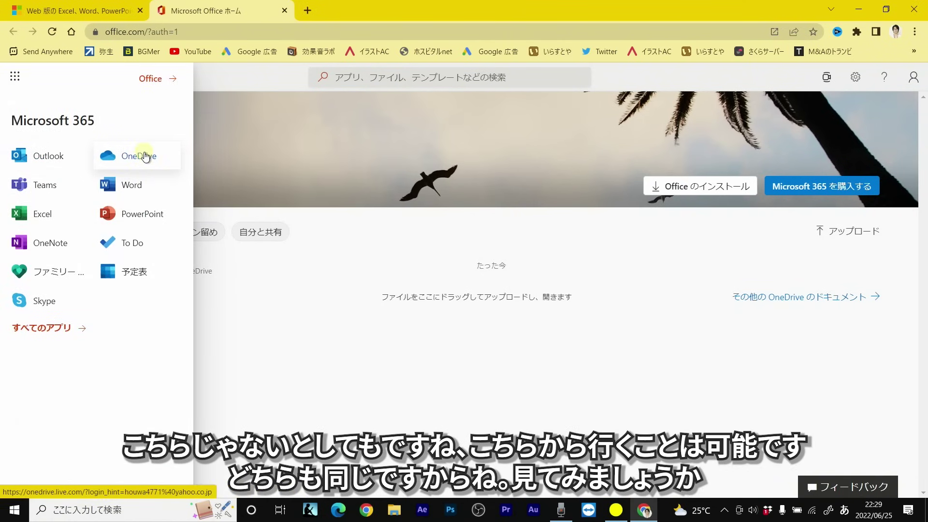
Open OneDrive's My files in a new tab and select, then deselect, 八百屋価格表.xlsx
click(144, 154)
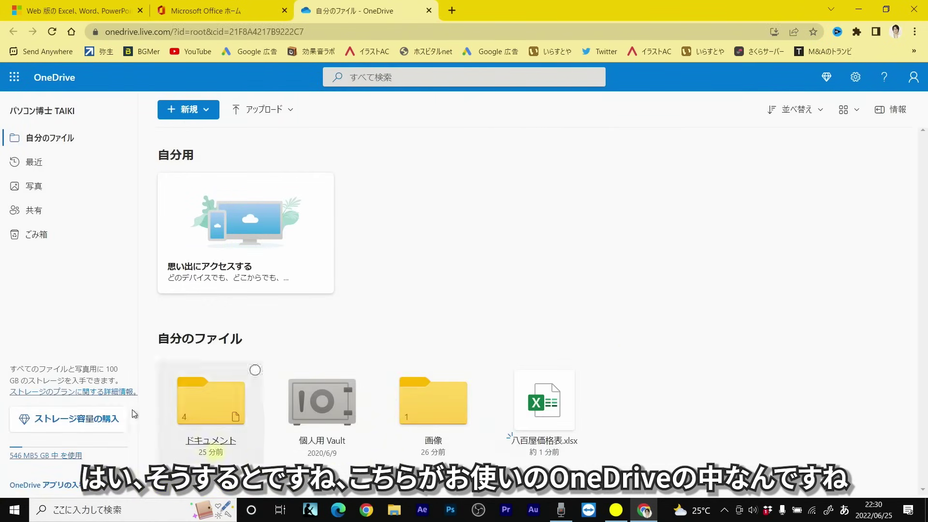
mouse_move(543, 406)
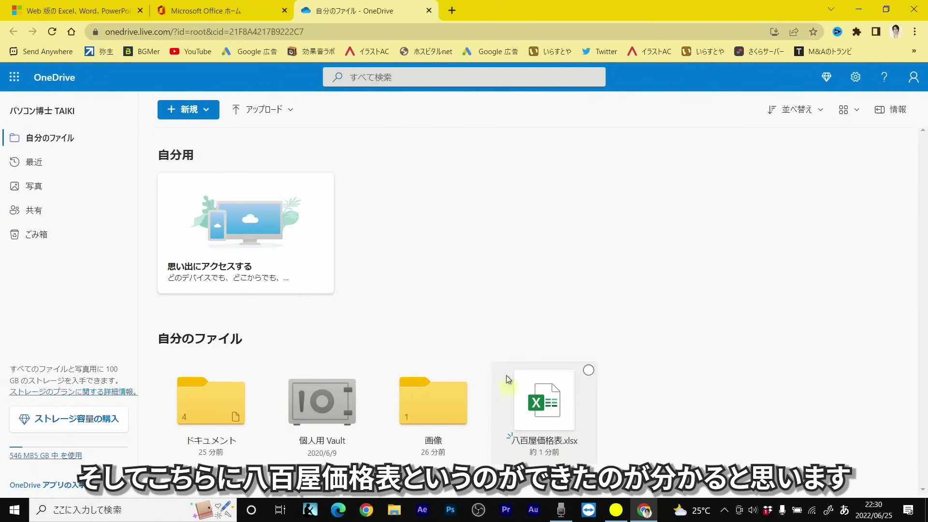
click(580, 465)
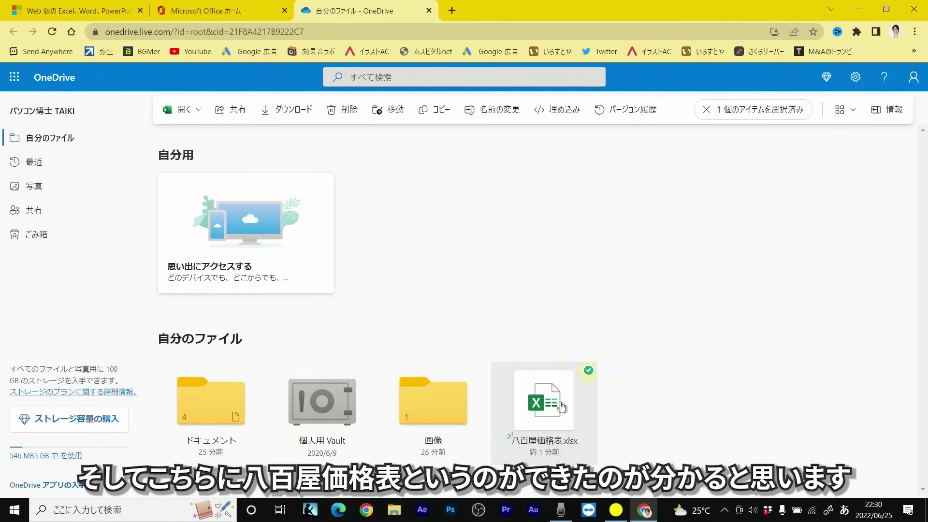
click(612, 425)
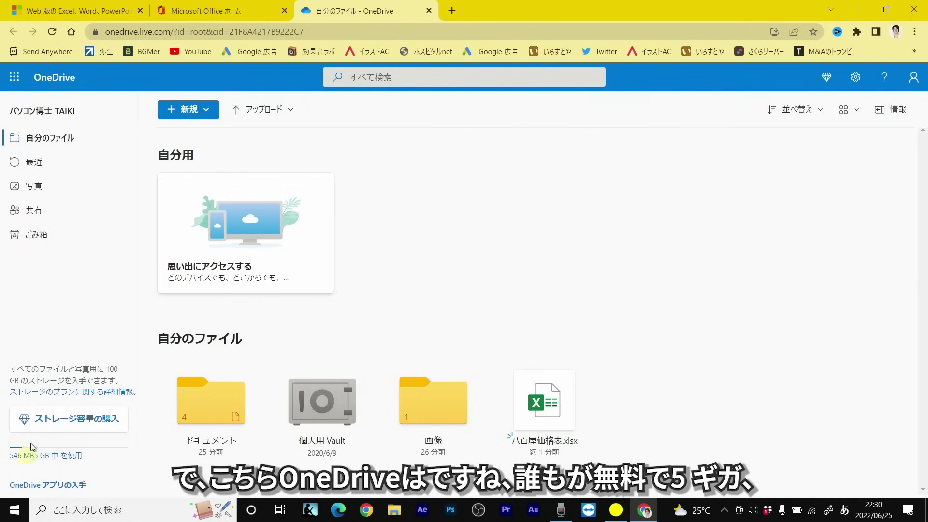
drag(89, 460, 31, 448)
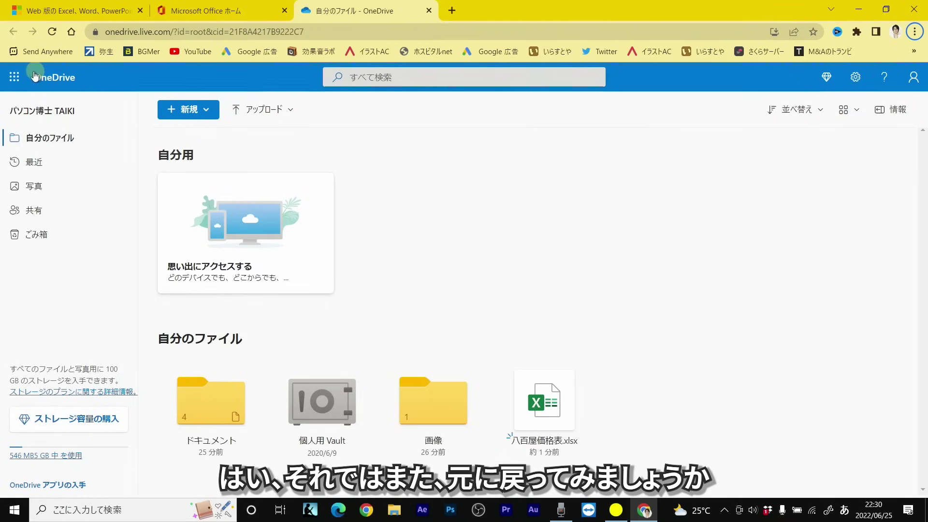
click(200, 12)
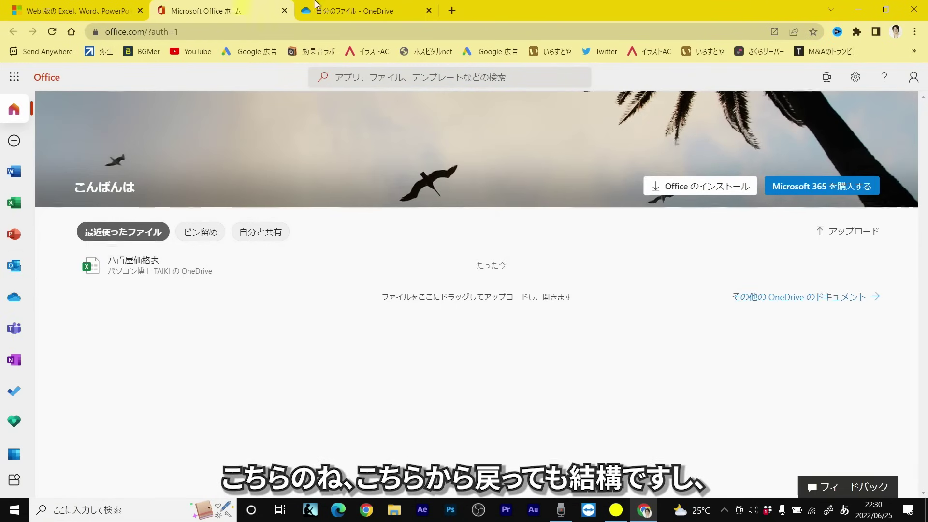
Open Office home in a new tab, then close the OneDrive and duplicate Office home tabs
click(362, 6)
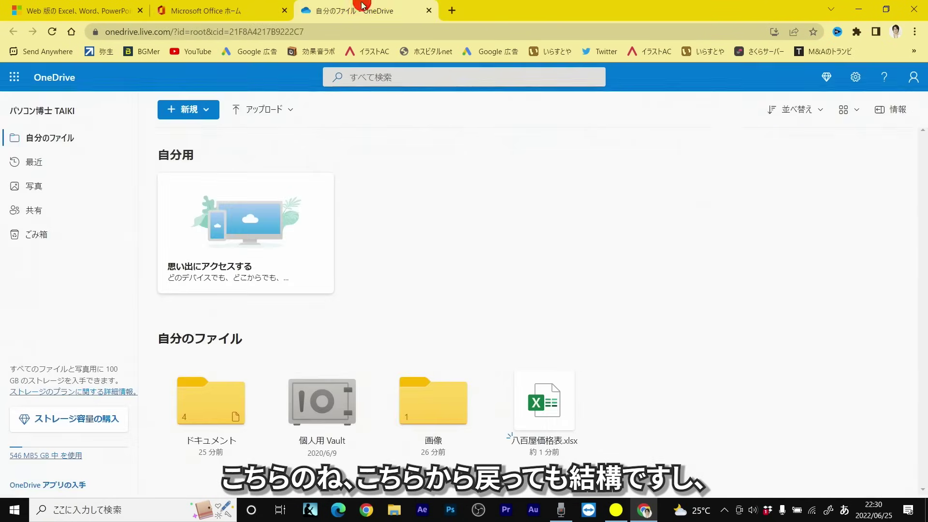
click(15, 77)
click(154, 79)
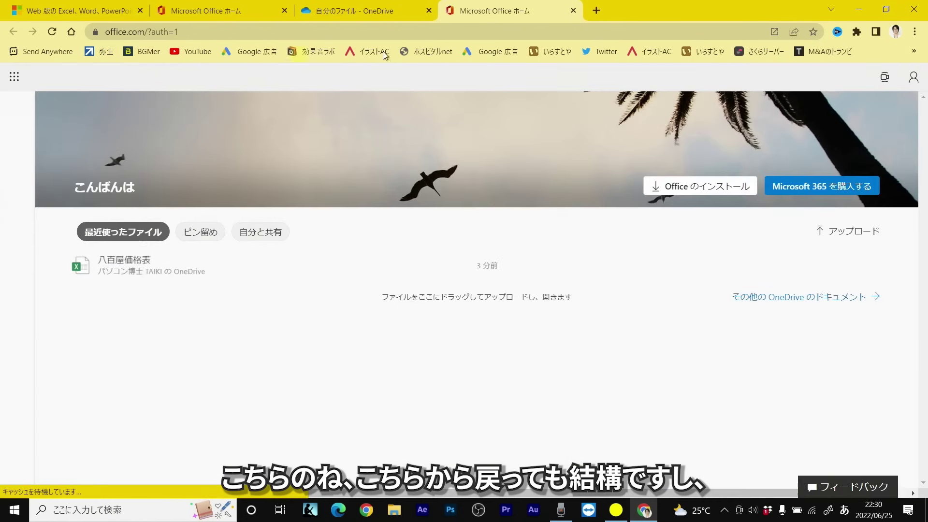
click(222, 11)
click(476, 11)
click(224, 10)
click(427, 11)
click(428, 11)
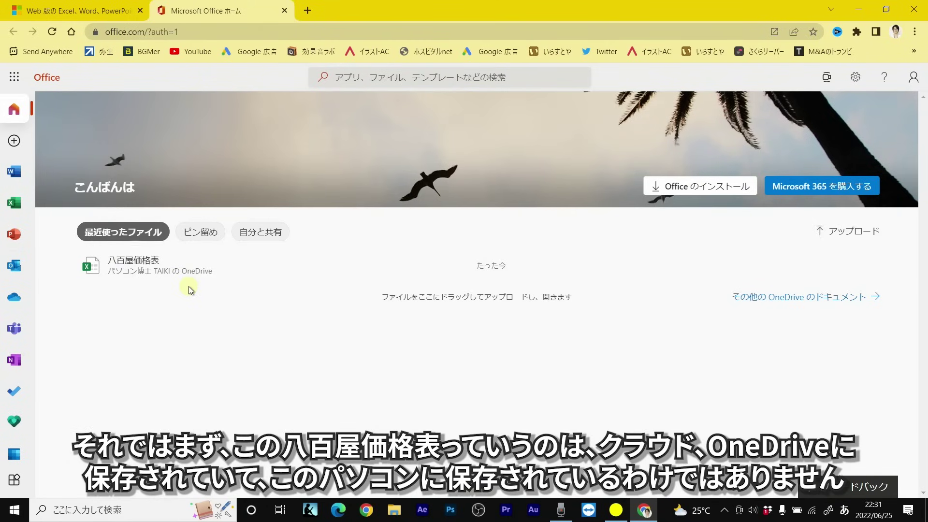
mouse_move(193, 274)
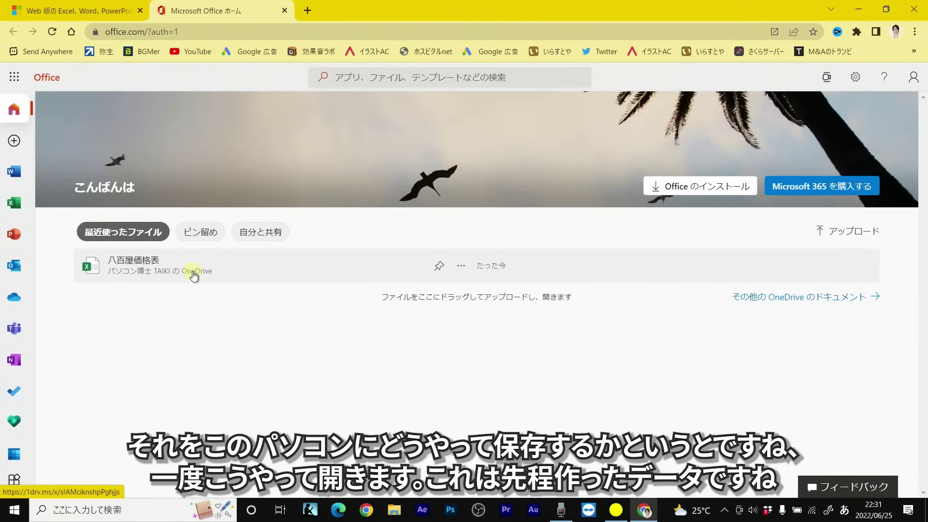
Reopen 八百屋価格表 from recent files and download a copy via File > 名前を付けて保存 > コピーのダウンロード
click(191, 273)
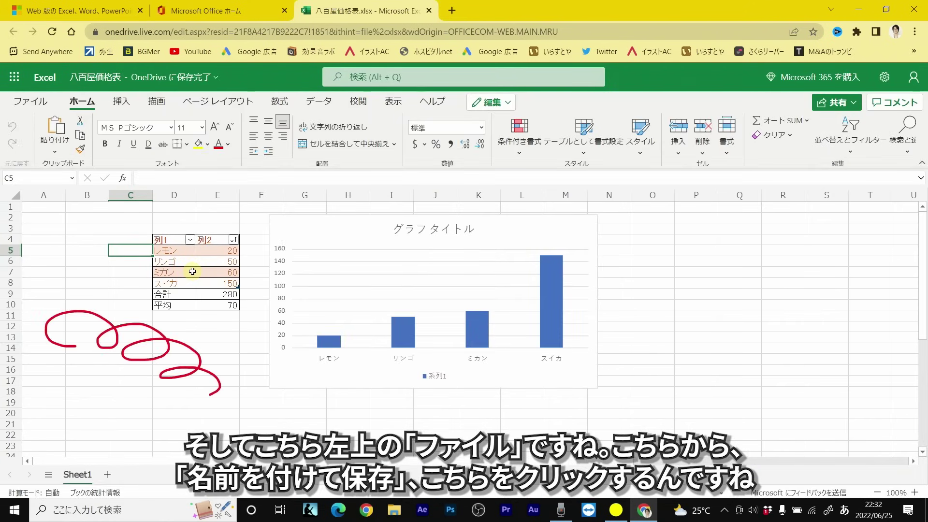
click(39, 102)
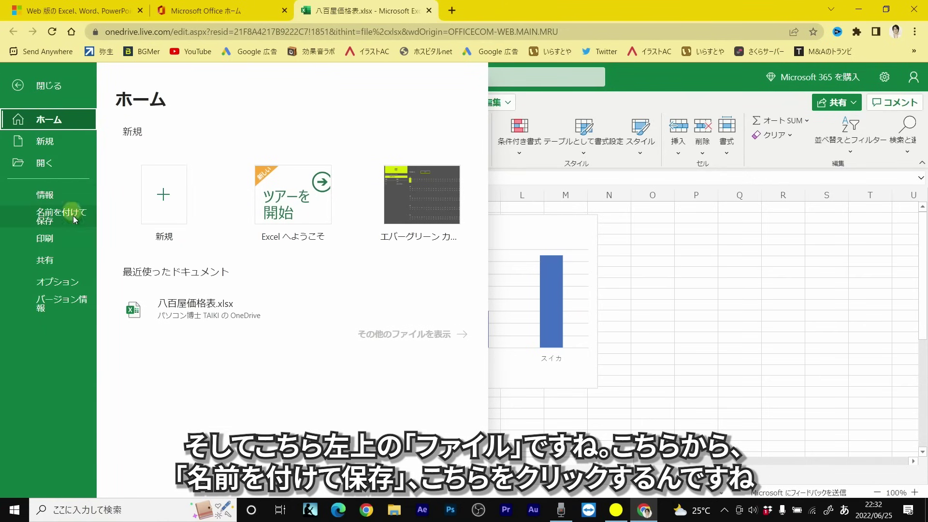
click(54, 223)
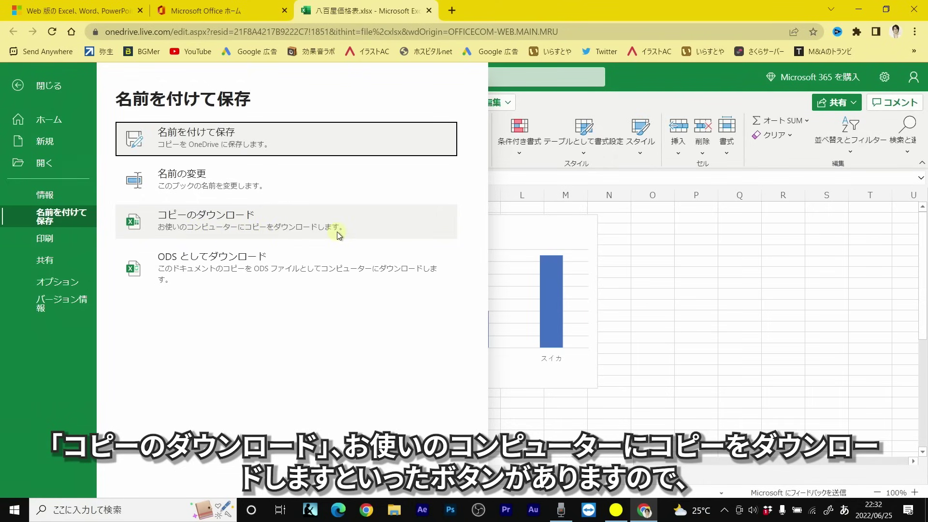
click(249, 229)
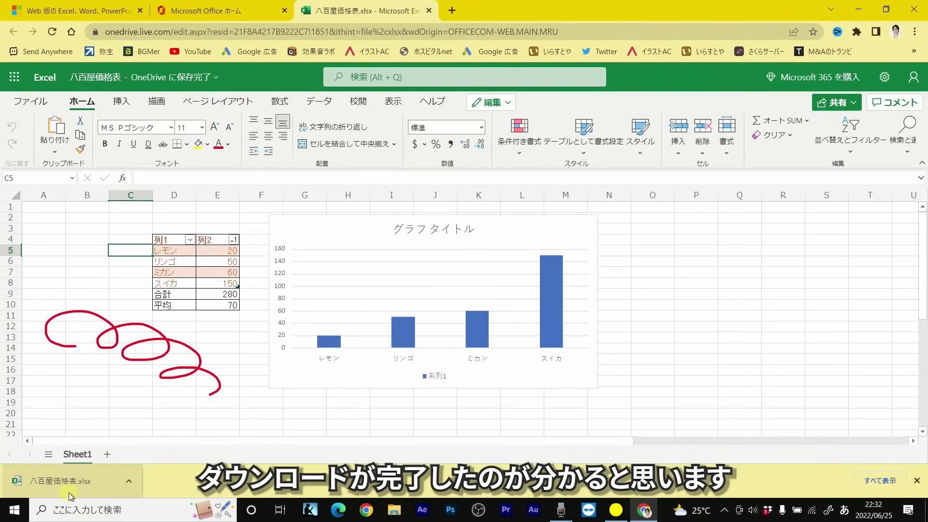
Restore and move Chrome, drag 八百屋価格表.xlsx onto the desktop, and open it in Excel
double_click(554, 11)
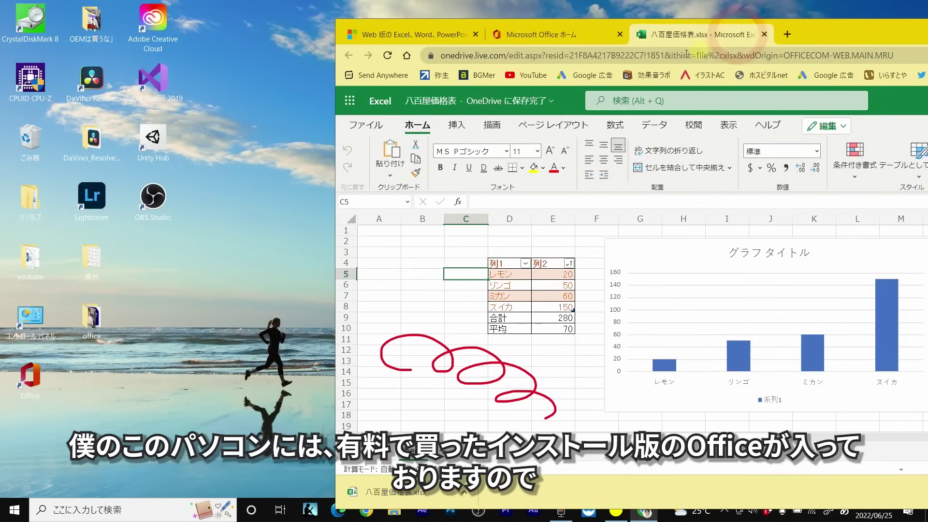
drag(801, 40, 791, 20)
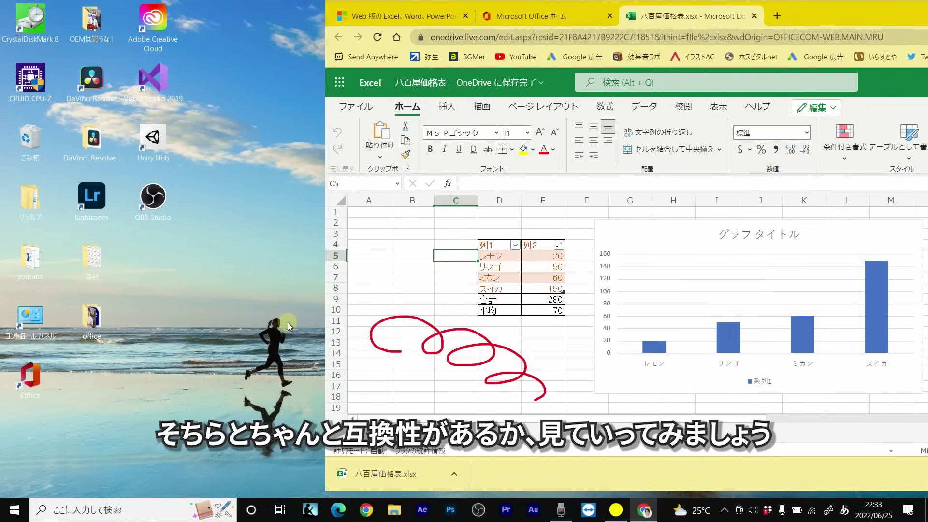
drag(352, 472, 101, 382)
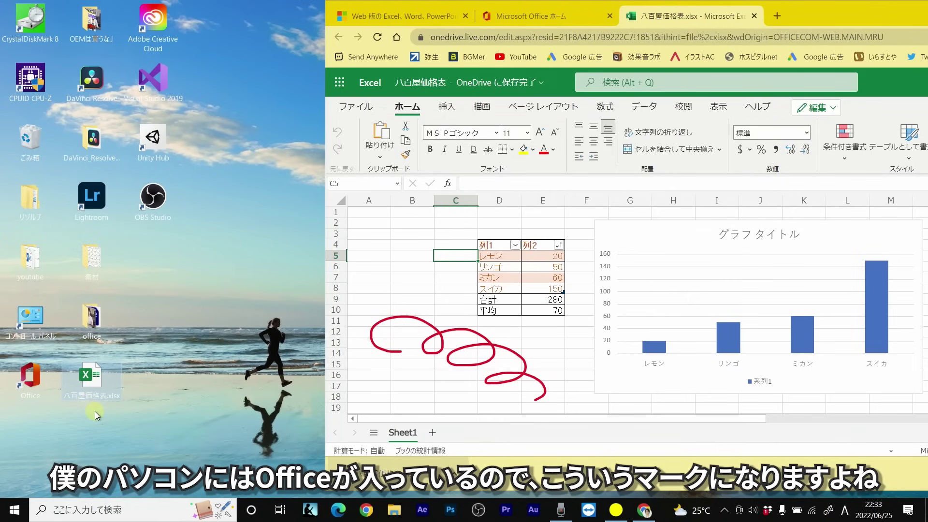
double_click(89, 385)
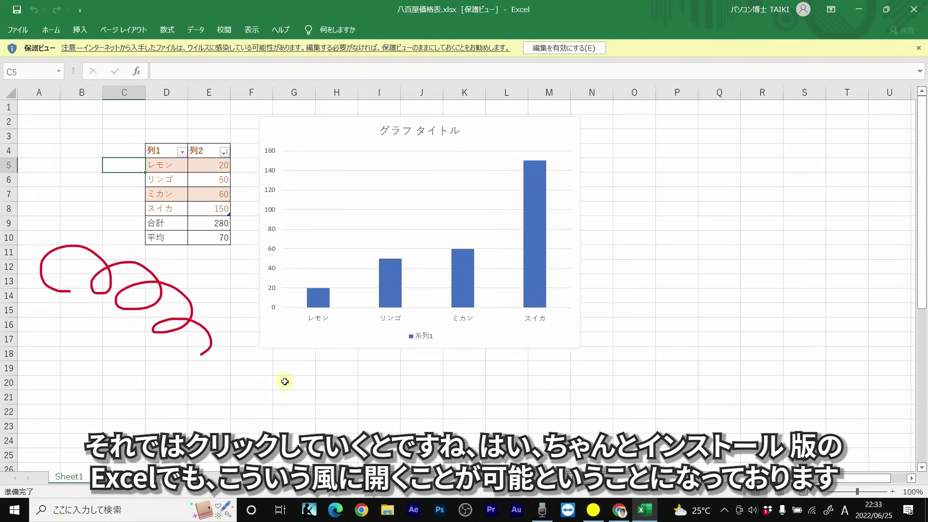
Close desktop Excel and the browser's 八百屋価格表 spreadsheet tab
click(913, 9)
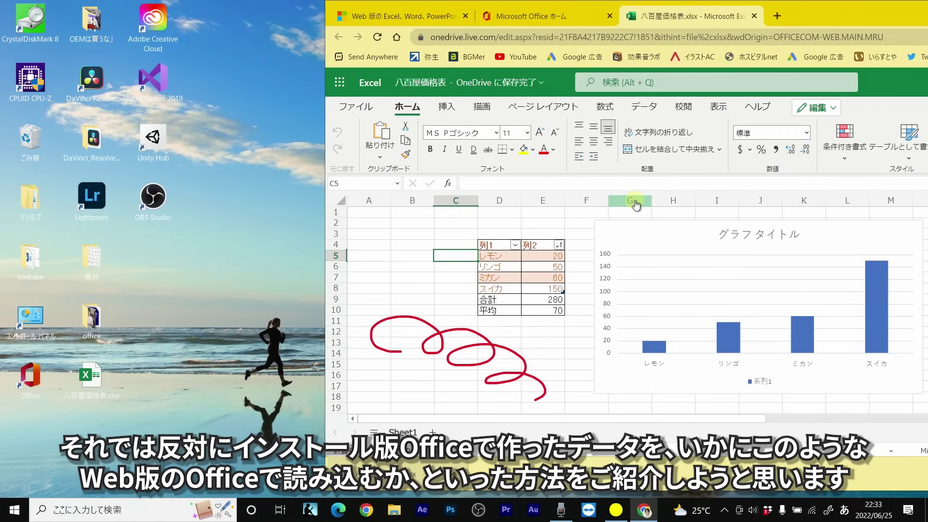
click(753, 15)
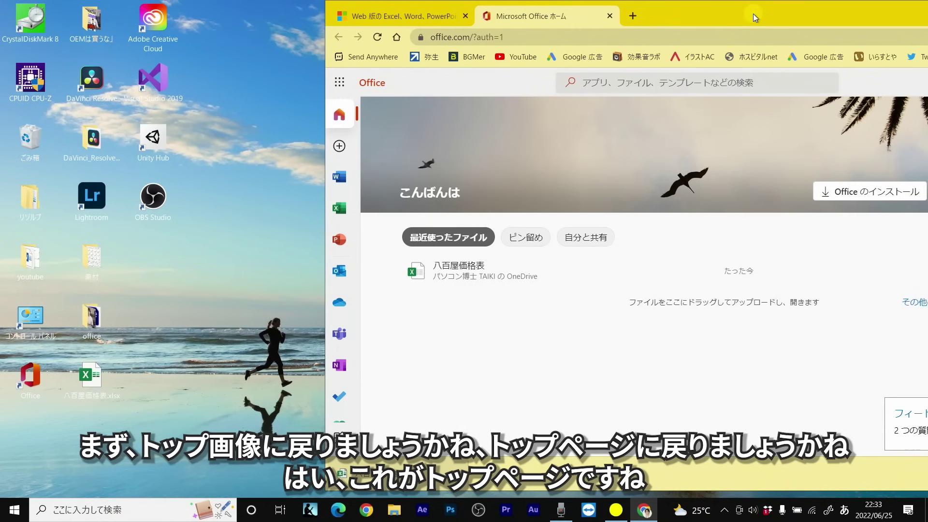
Create a new Word document on the desktop named テスト.docx and open it in Word
drag(741, 13, 681, 20)
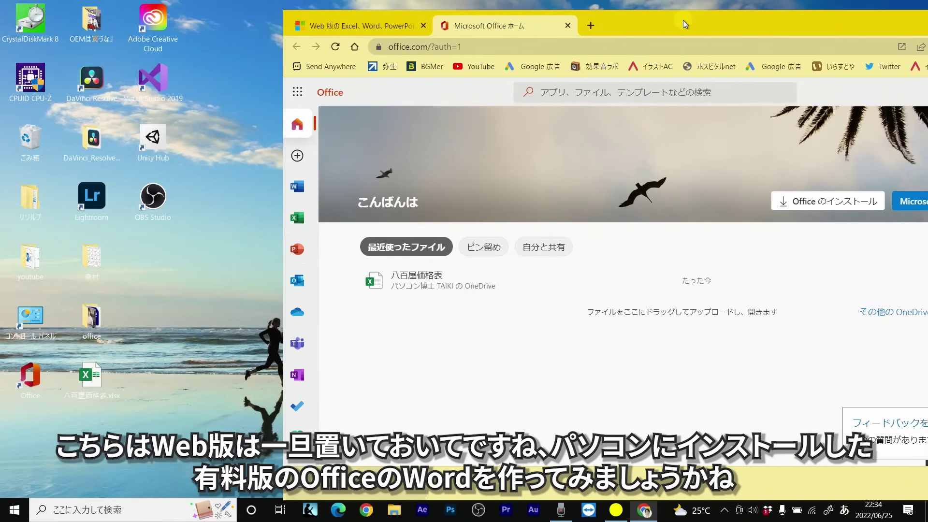
right_click(143, 249)
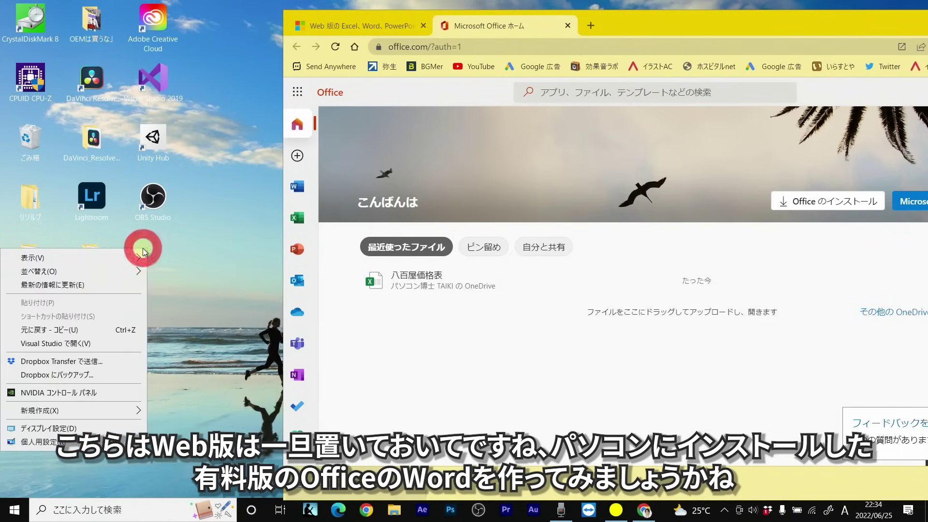
click(91, 408)
click(172, 441)
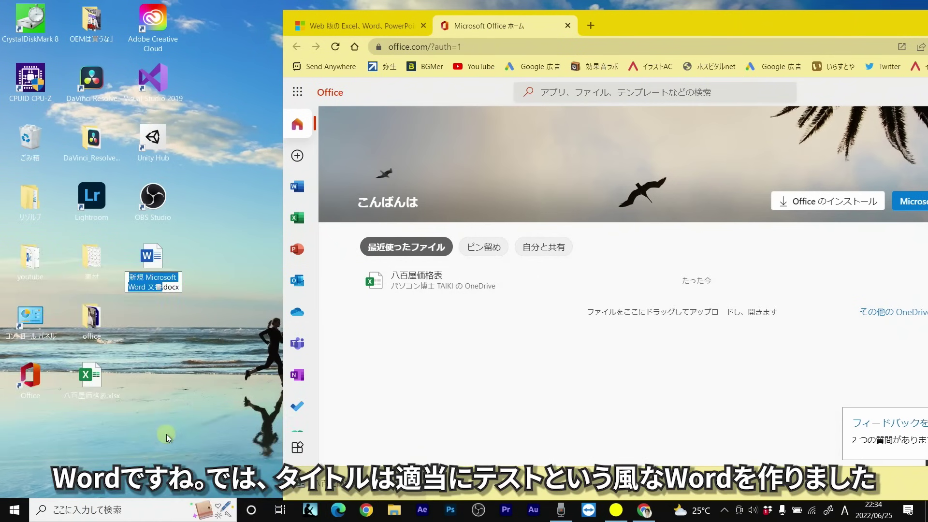
text(テスト)
key(Return)
key(Return)
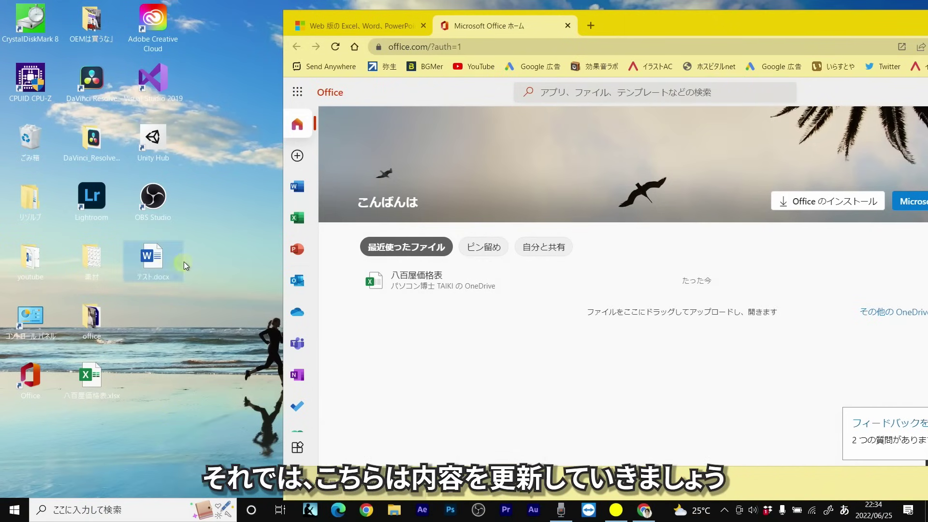
double_click(161, 262)
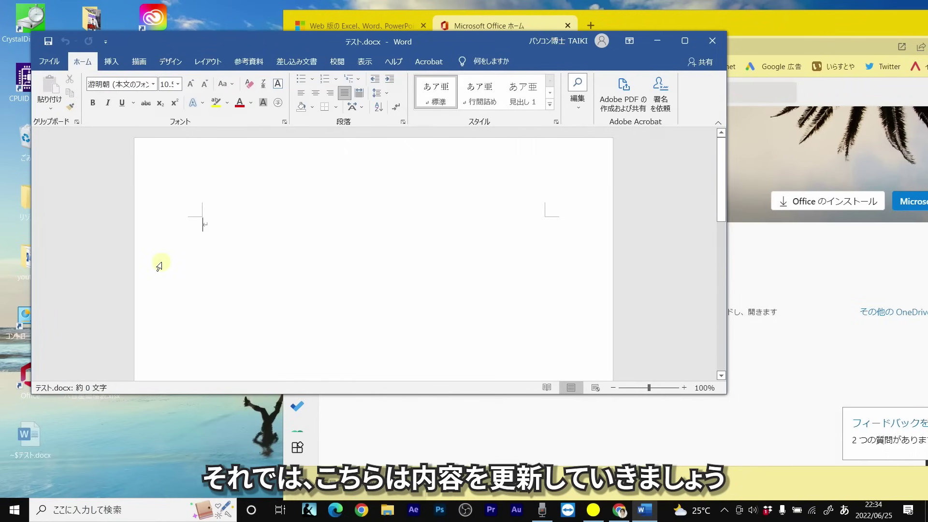
Type a one-line self-introduction (katakana phrase plus the romanised name) with the IME, then save and close Word
text(pasokonnhakase)
key(space)
text(TAIKIdesu!)
key(Return)
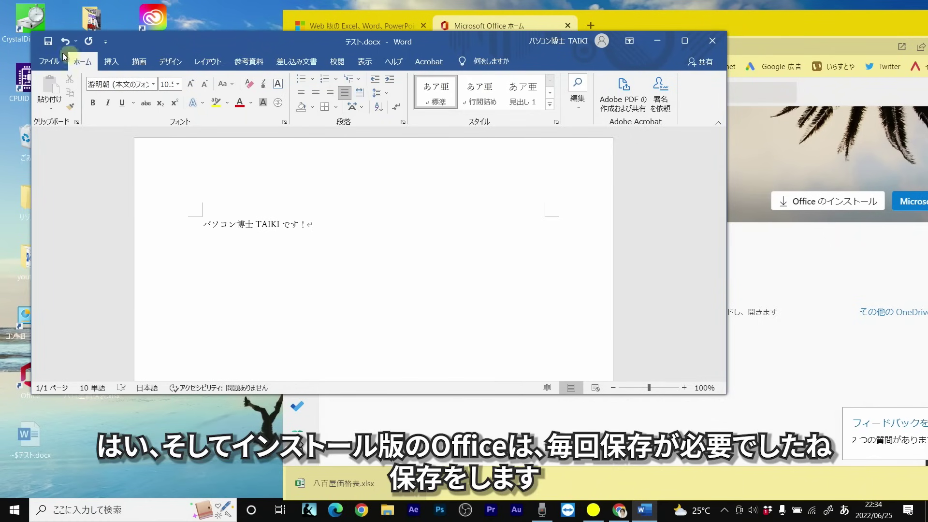
click(48, 42)
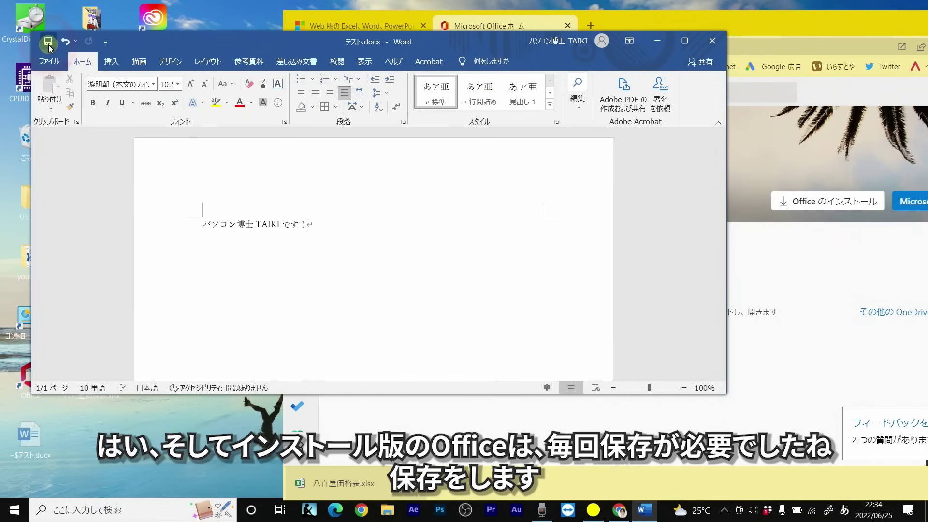
click(712, 41)
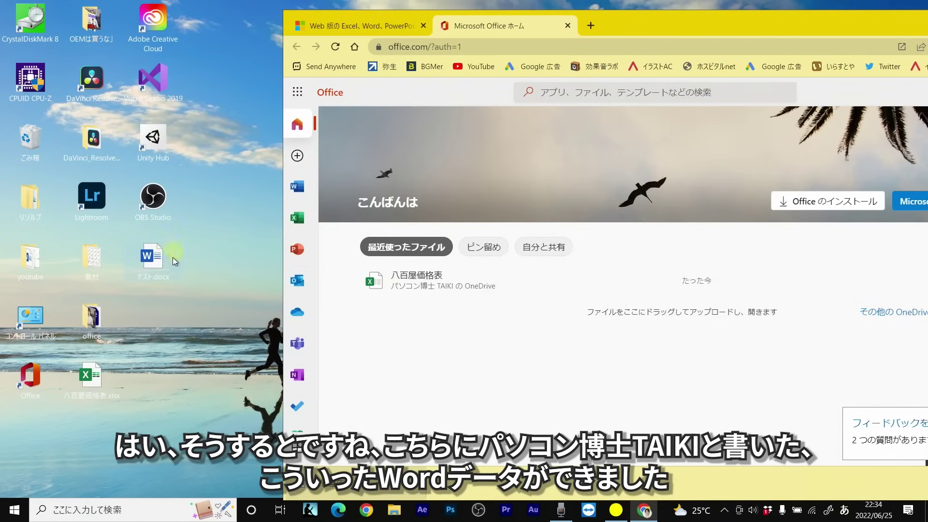
Shift the browser window left so it sits beside the saved テスト.docx desktop icon
mouse_move(159, 259)
mouse_down()
mouse_move(155, 274)
mouse_move(160, 262)
mouse_up()
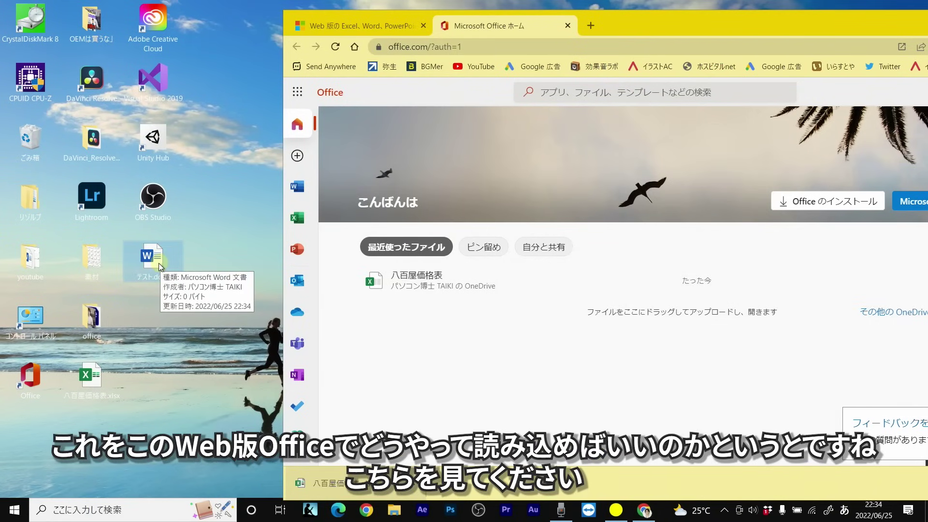
drag(645, 29, 566, 29)
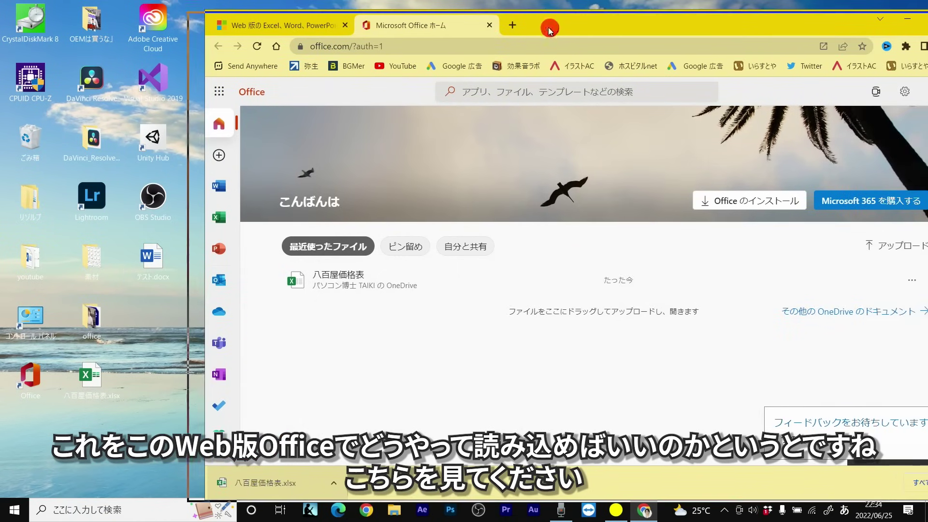
Reposition the browser window and start an upload (アップロード) from the Office home page
drag(566, 25, 504, 22)
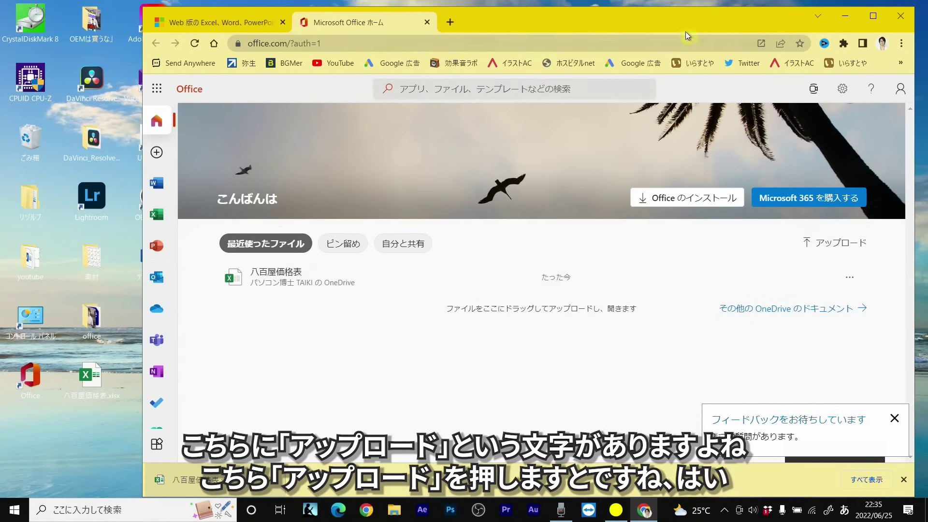
drag(683, 29, 696, 32)
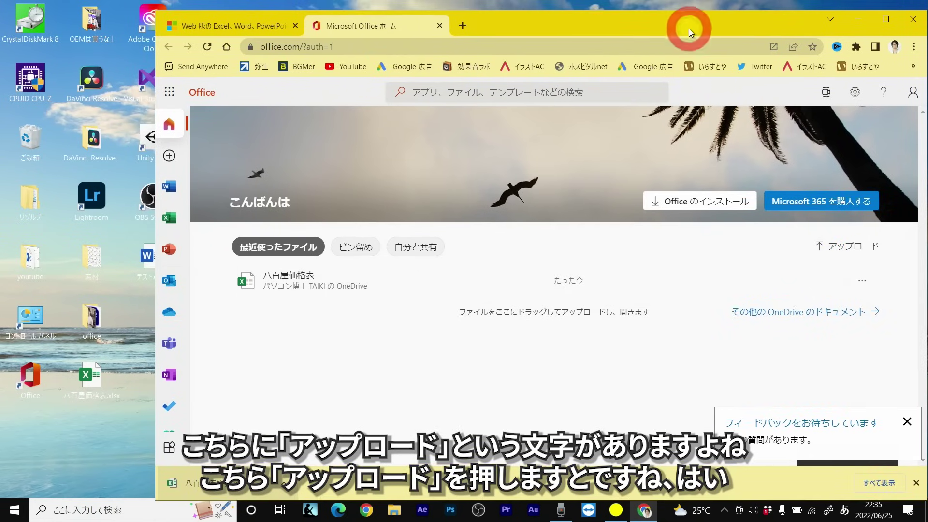
click(840, 246)
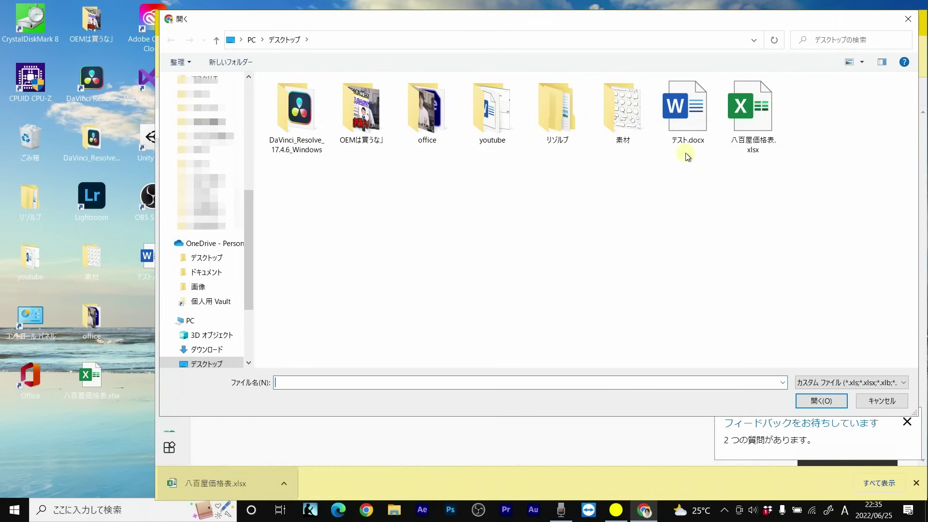
Upload テスト.docx from the Desktop folder and open it in Word for the web
click(682, 123)
double_click(683, 123)
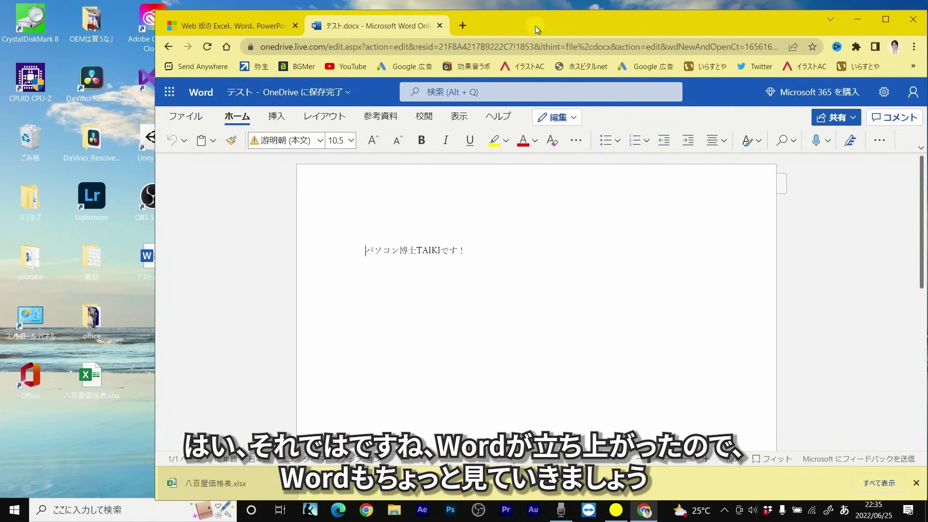
Maximize the browser, switch Word to the クラシック リボン layout, and select the romanised name
drag(535, 25, 422, 33)
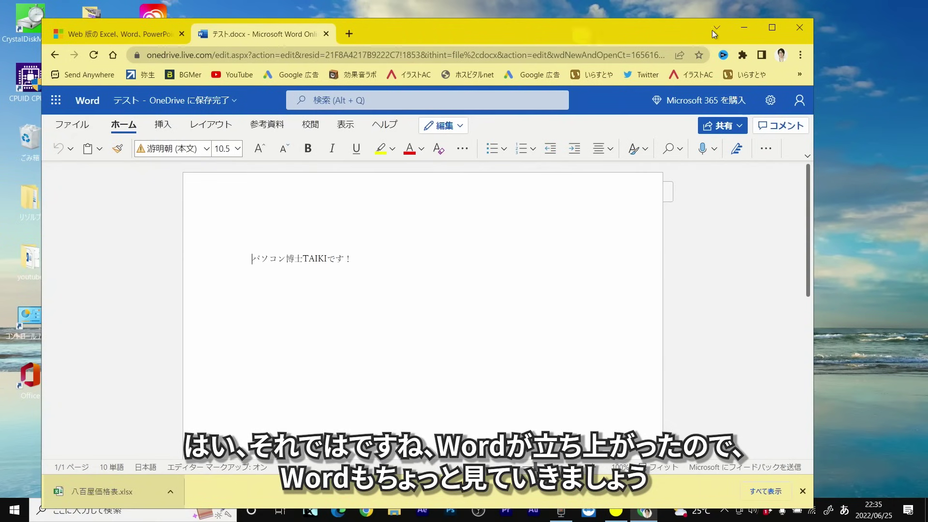
click(769, 27)
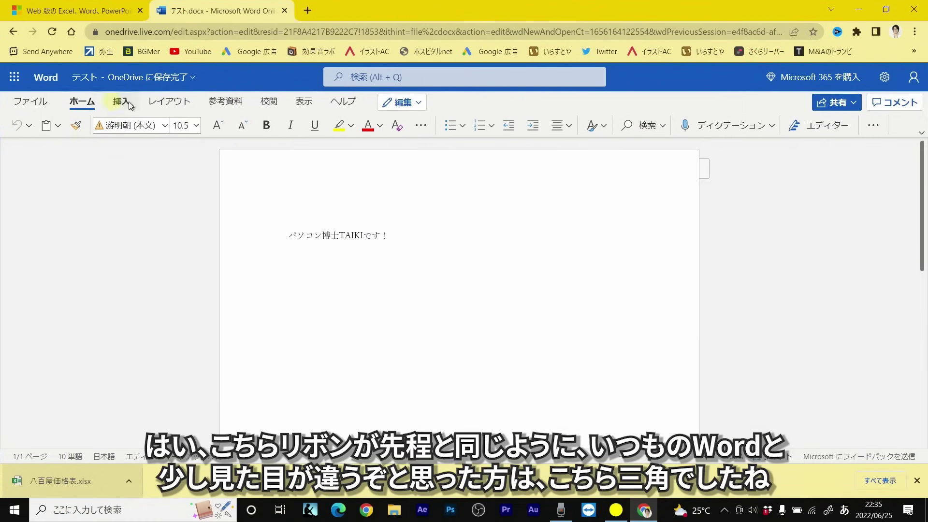
click(920, 133)
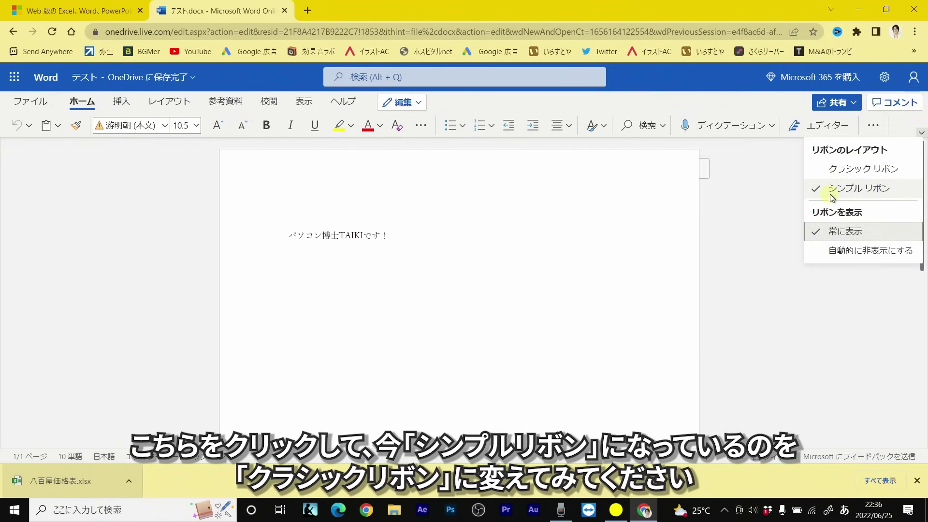
click(875, 169)
click(874, 169)
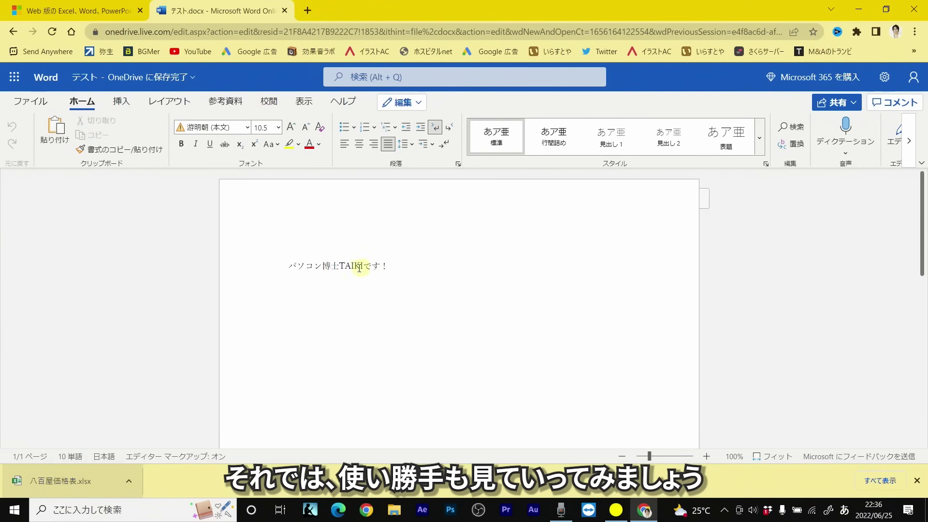
drag(338, 265, 363, 266)
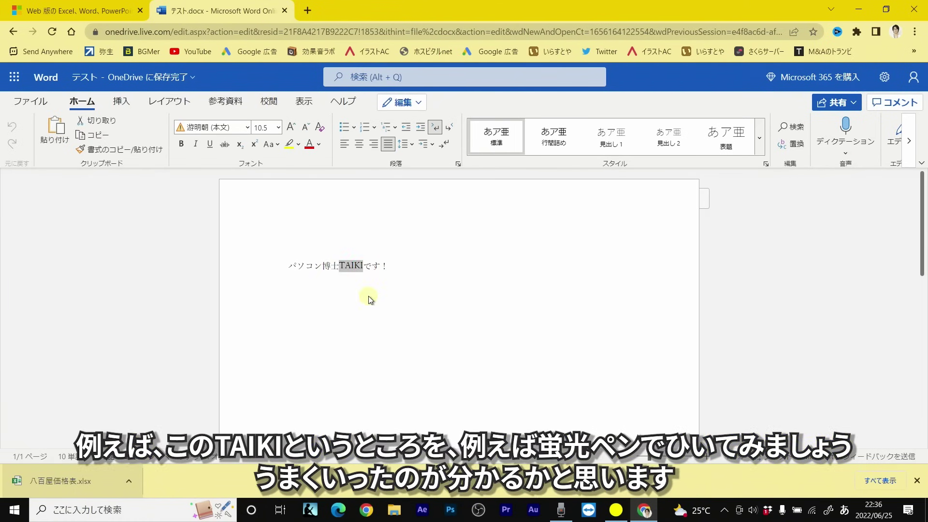
Highlight the romanised name in yellow, check the highlight, and reselect the name
click(290, 145)
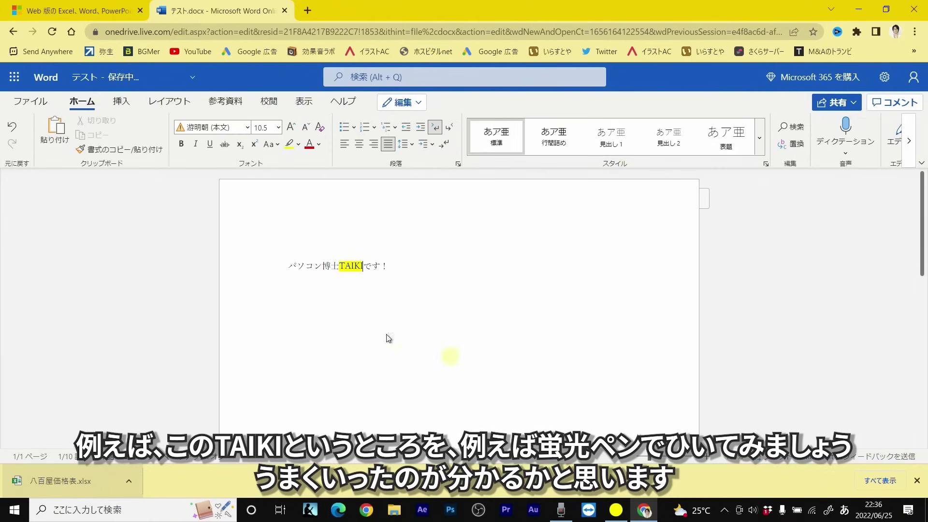
click(339, 268)
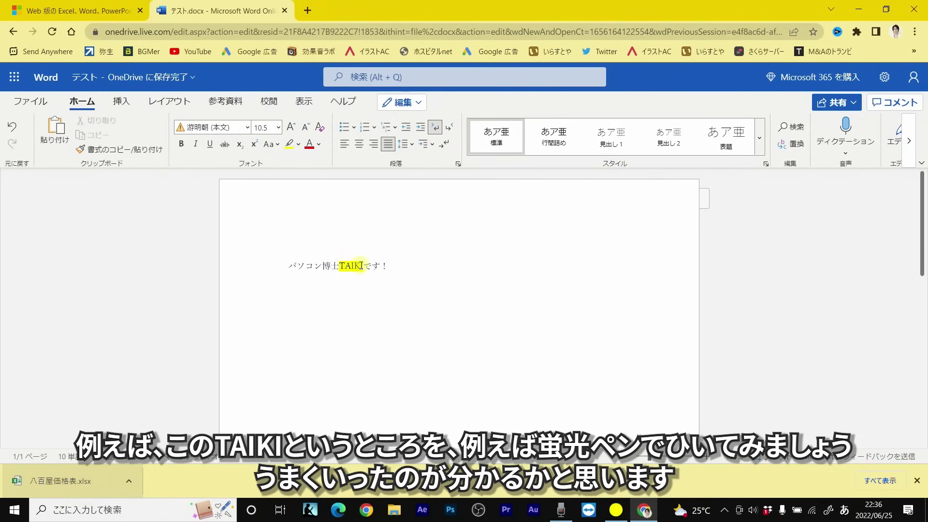
drag(338, 267, 364, 269)
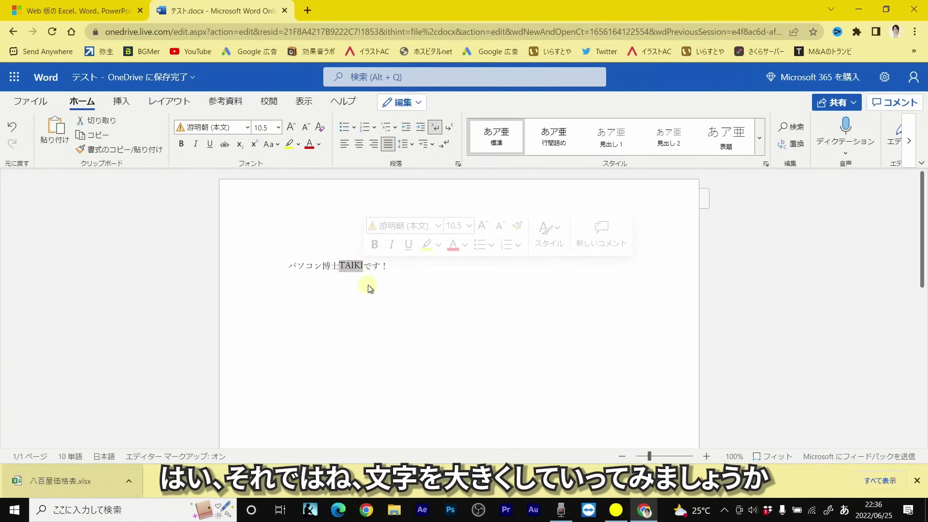
Enlarge the name to 24 pt and make it bold and italic, then shrink the browser window
click(290, 127)
click(291, 127)
click(290, 127)
click(290, 127)
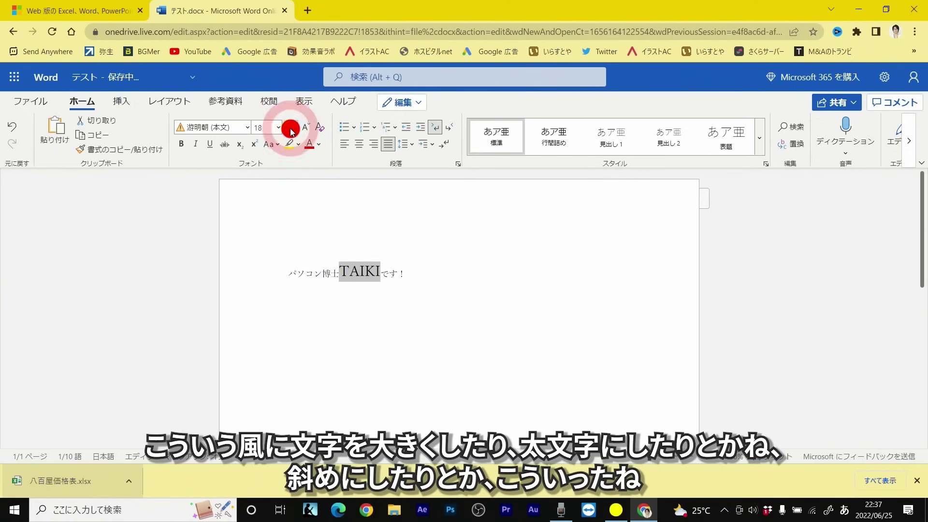
click(290, 127)
click(291, 127)
click(291, 127)
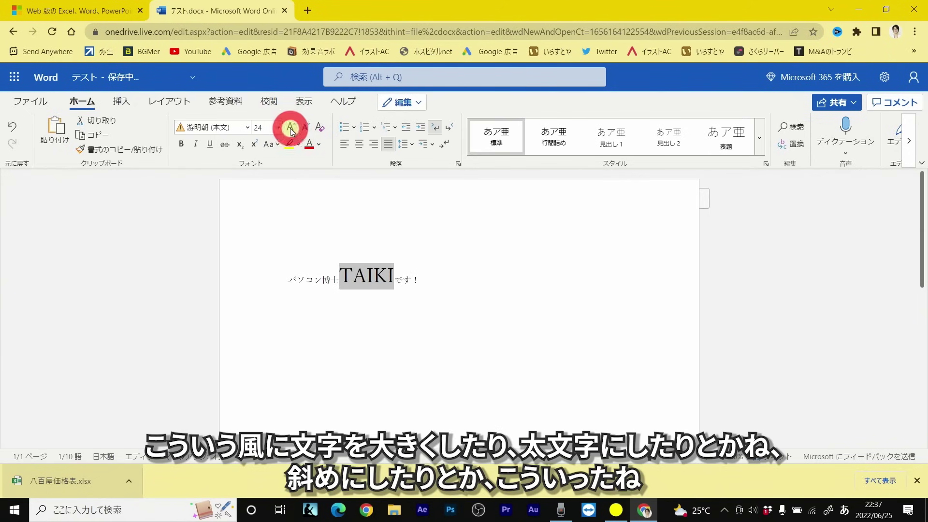
click(181, 144)
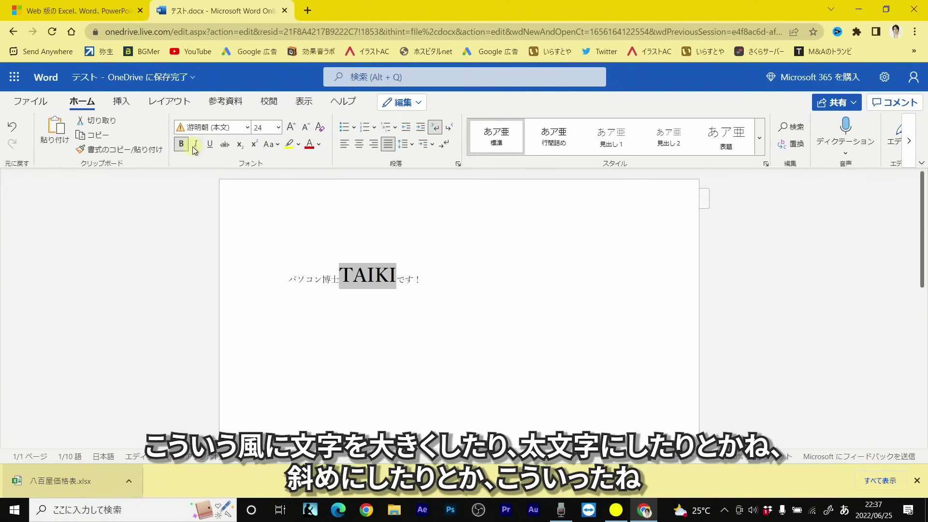
click(195, 145)
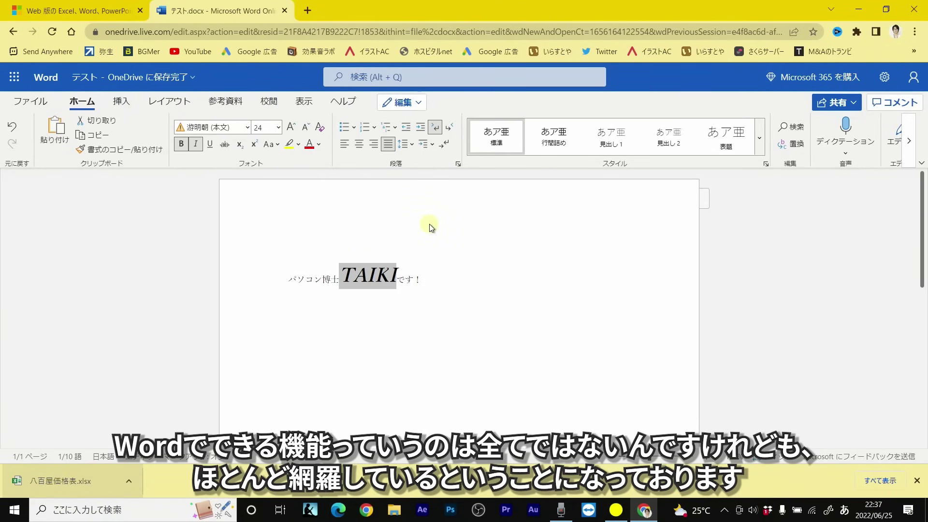
click(452, 279)
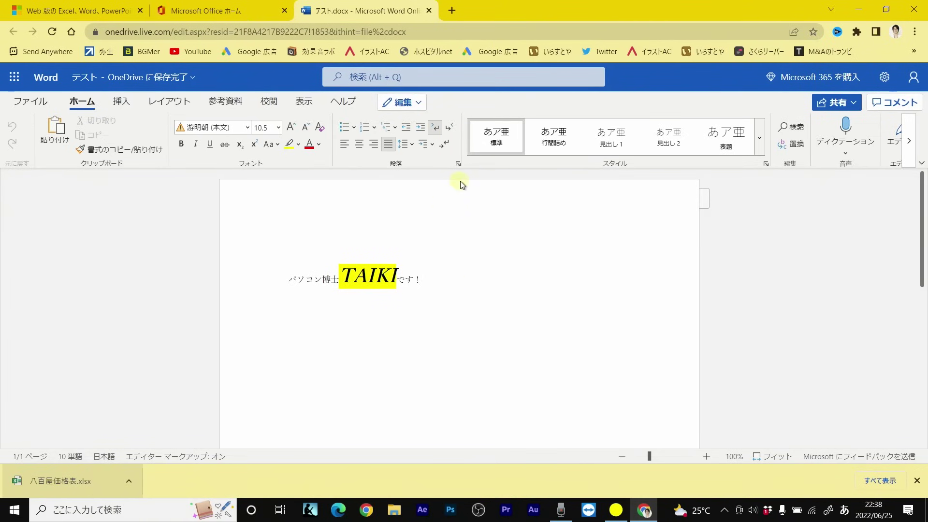
drag(356, 10, 356, 117)
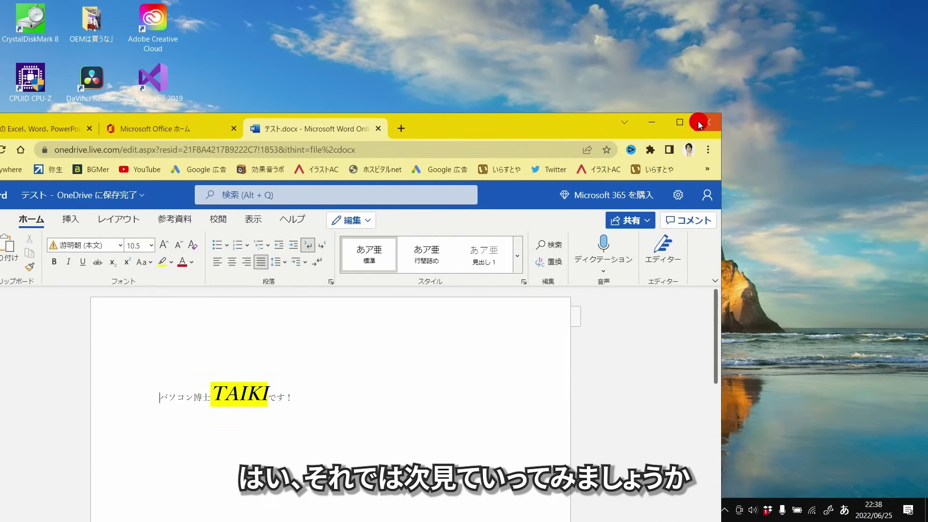
Close the browser and launch the Office desktop app on its PowerPoint start page
click(698, 122)
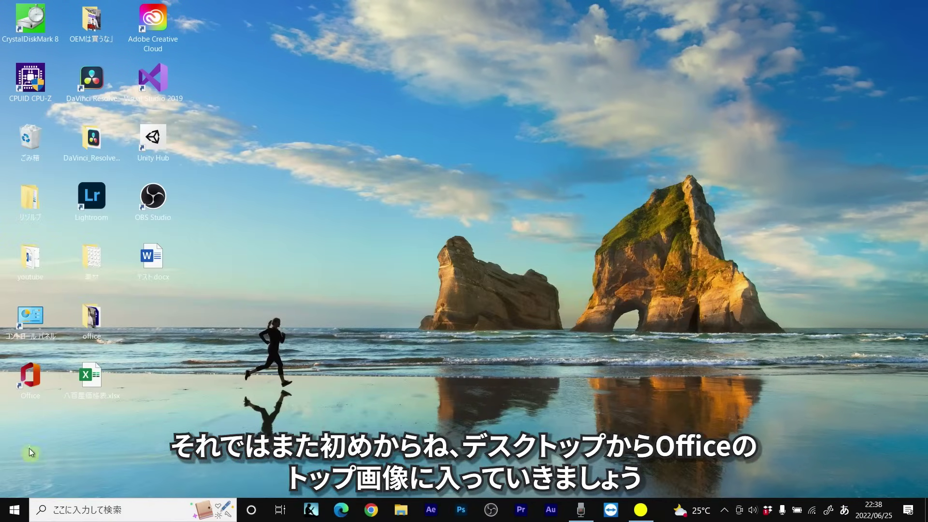
click(30, 376)
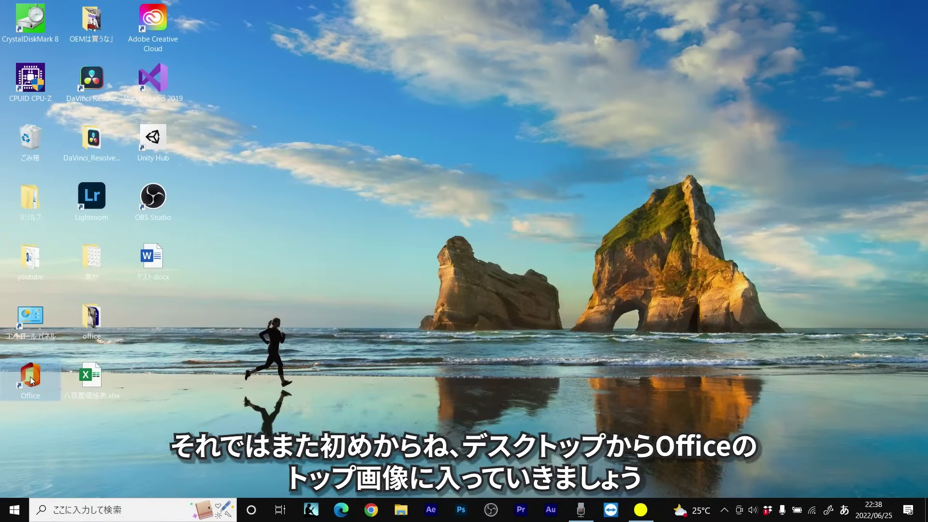
double_click(31, 379)
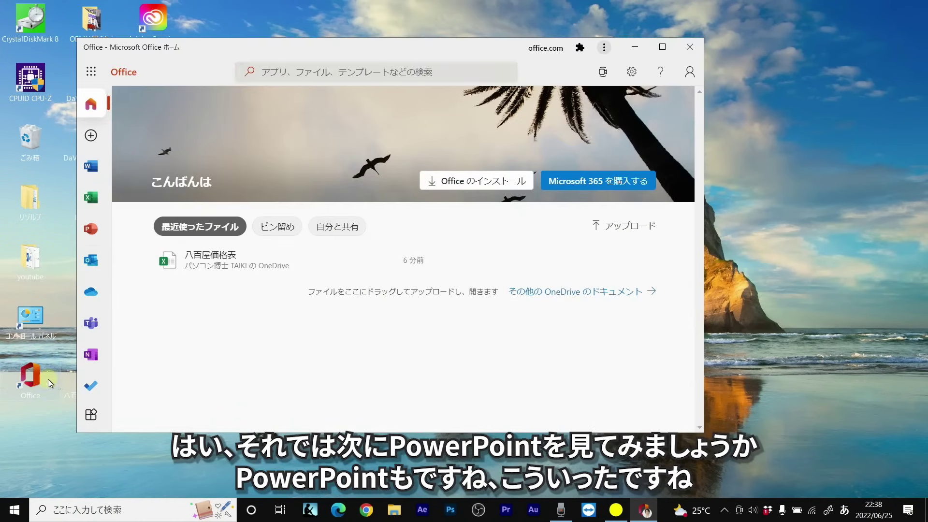
click(90, 229)
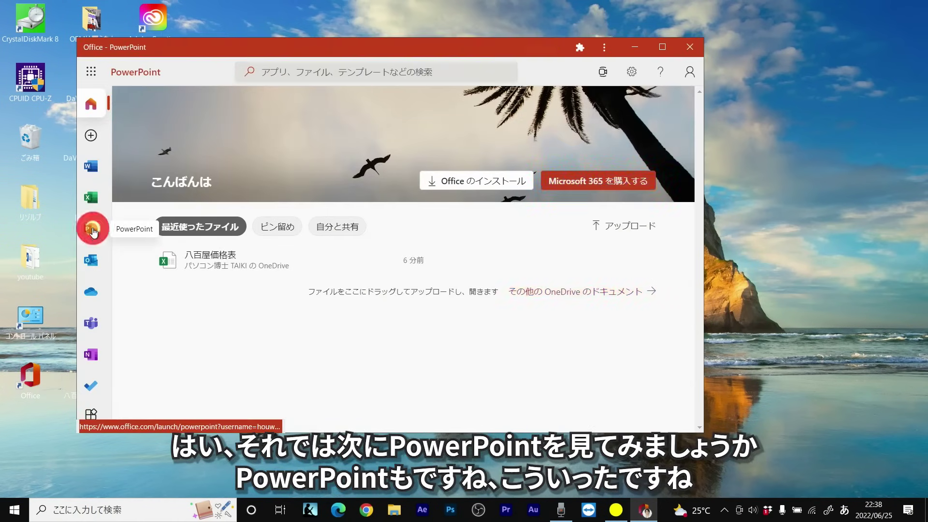
Maximize PowerPoint and scroll through the full presentation theme gallery (その他のテーマ)
click(665, 43)
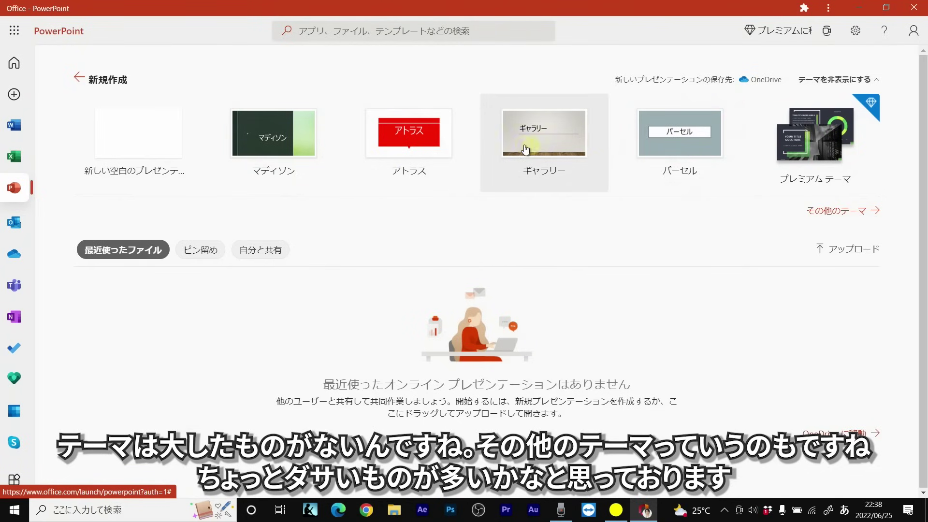
click(864, 211)
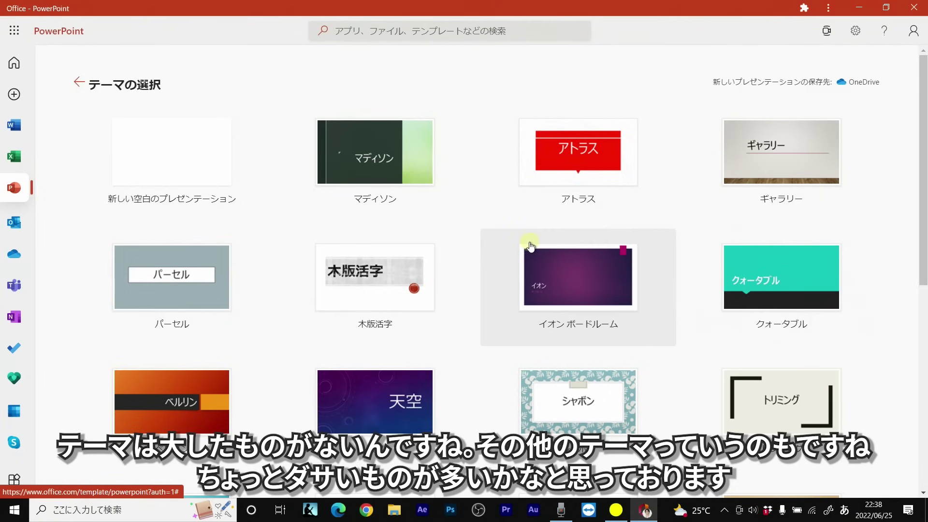
scroll(548, 263, down, 2)
scroll(549, 263, down, 3)
scroll(548, 263, down, 2)
scroll(549, 260, down, 2)
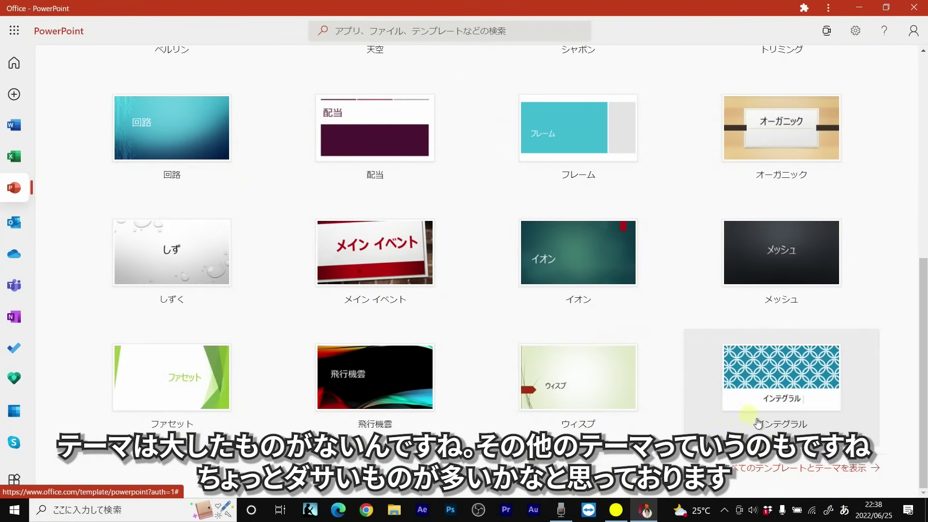
Browse the complete template catalogue, close that site, and create a new blank presentation
click(754, 467)
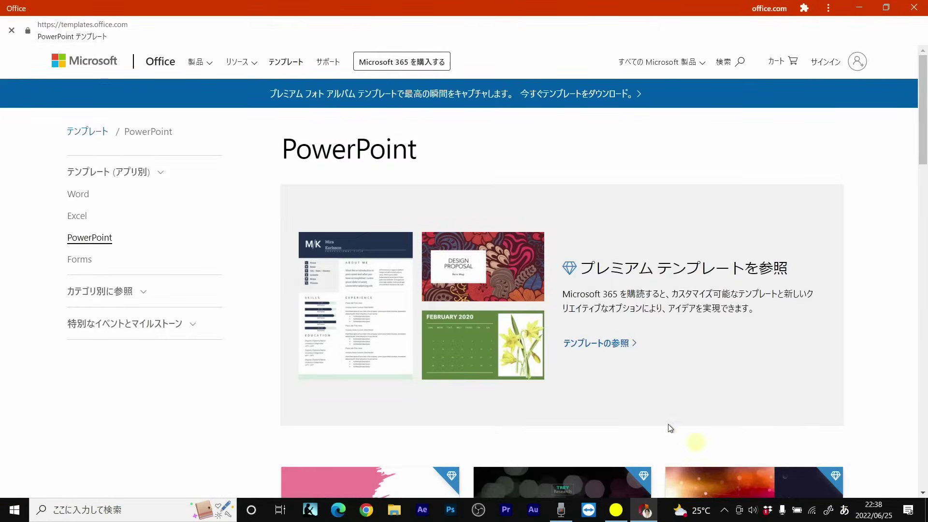
scroll(572, 358, down, 5)
scroll(571, 357, down, 6)
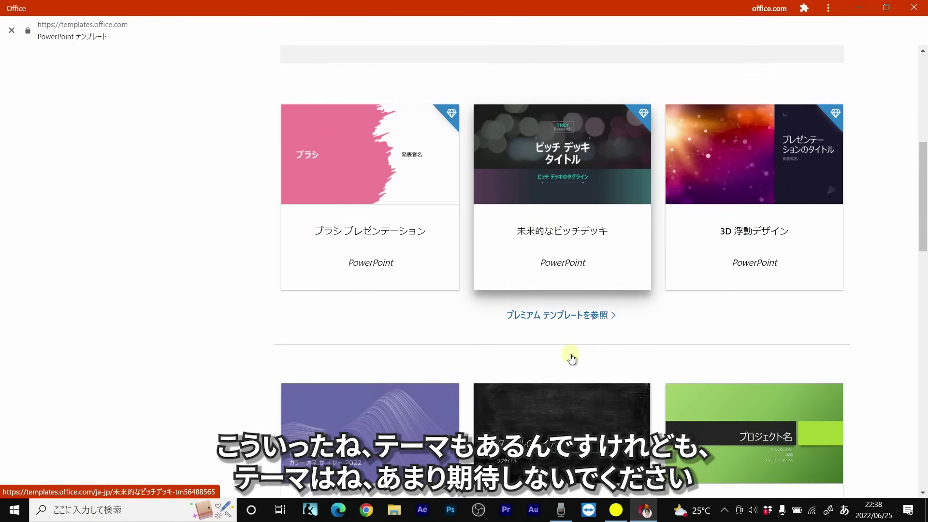
scroll(555, 352, up, 10)
click(15, 28)
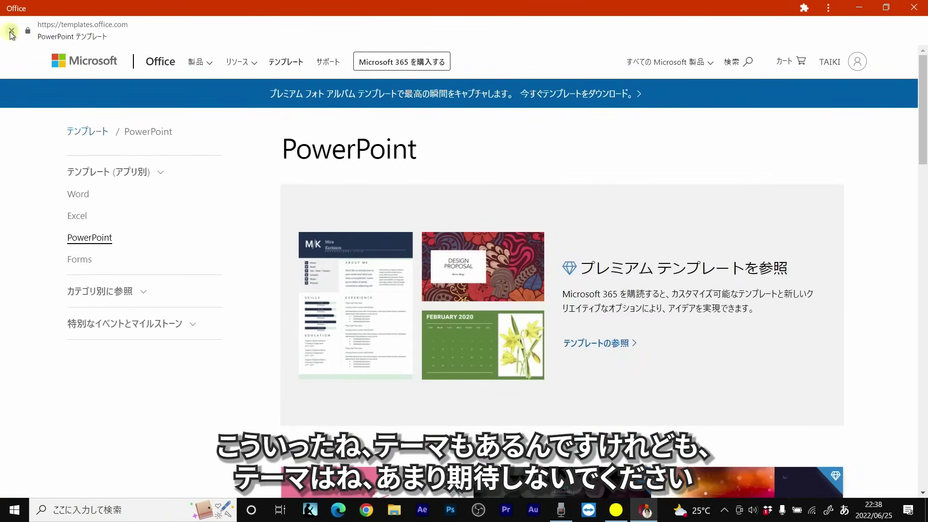
click(11, 32)
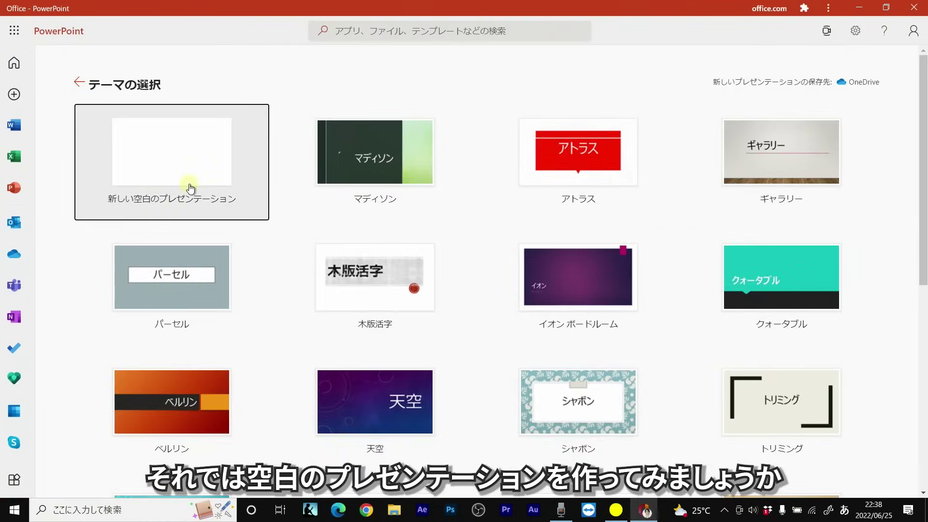
click(180, 179)
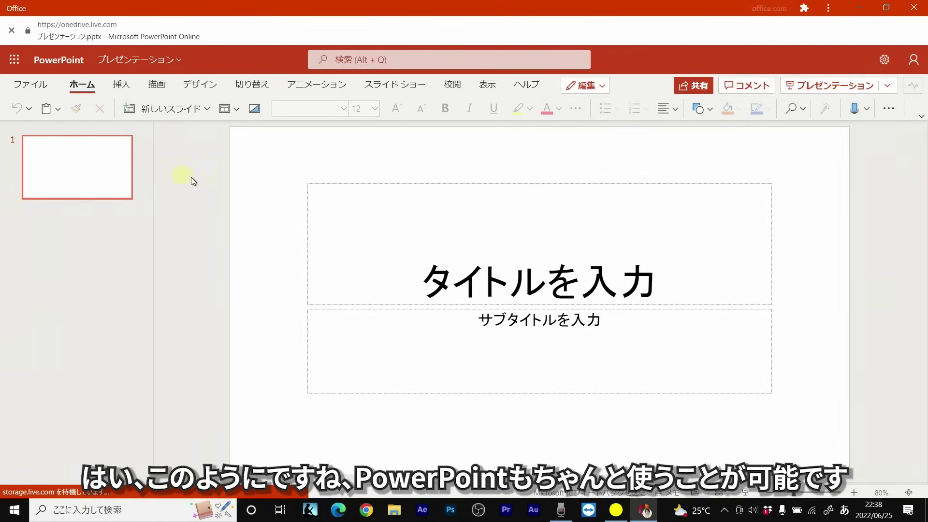
Select the title placeholder on the blank slide and scroll through the Designer pane suggestions
click(448, 273)
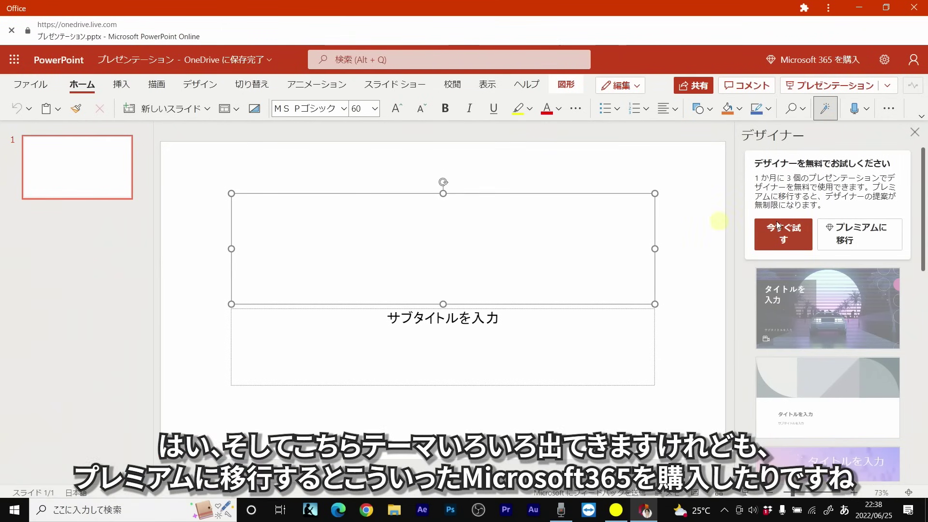
scroll(834, 325, down, 4)
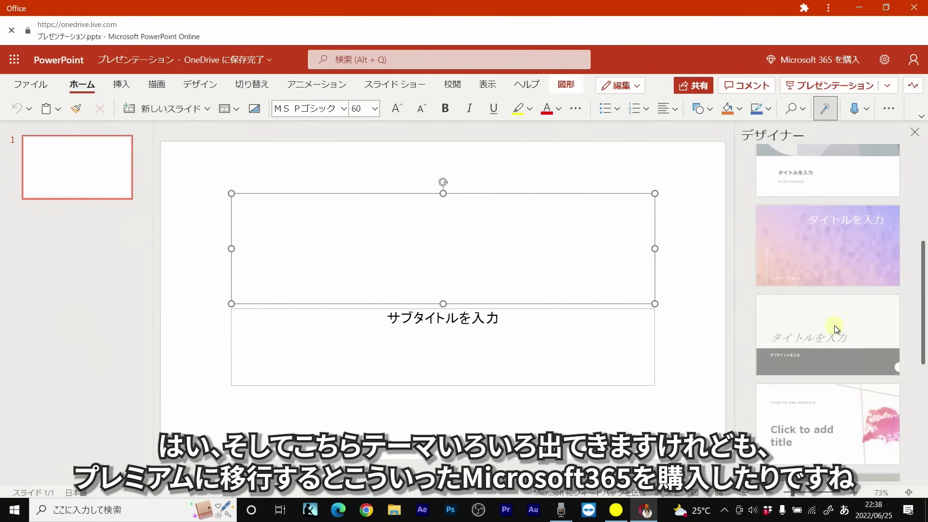
scroll(830, 330, up, 4)
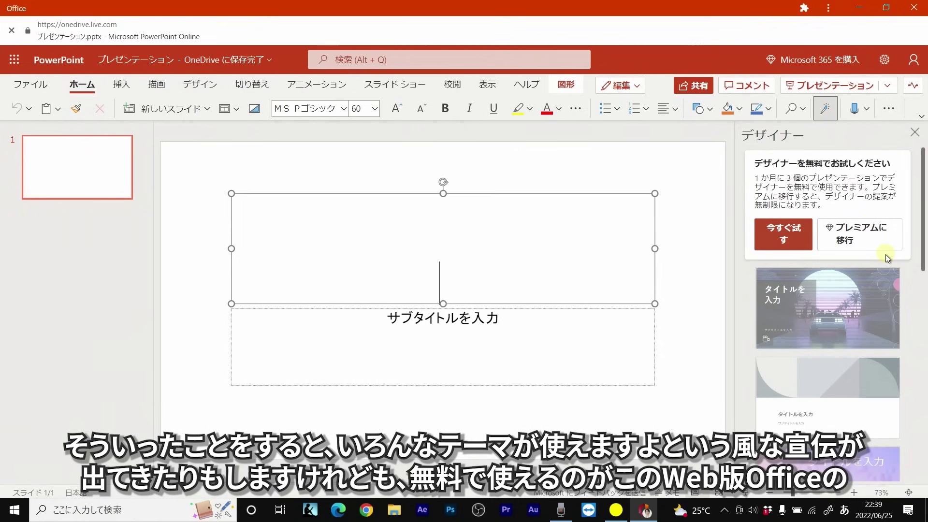
scroll(811, 330, down, 3)
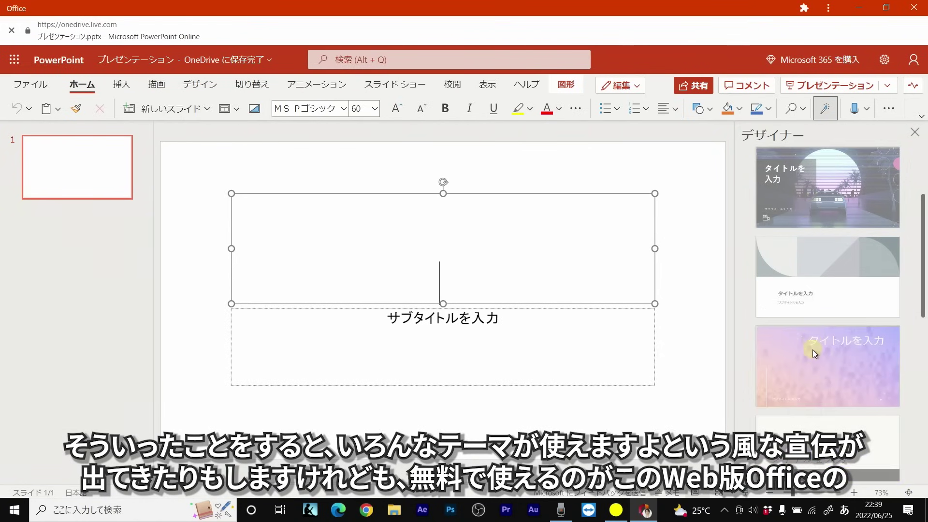
scroll(813, 350, down, 3)
scroll(812, 352, down, 3)
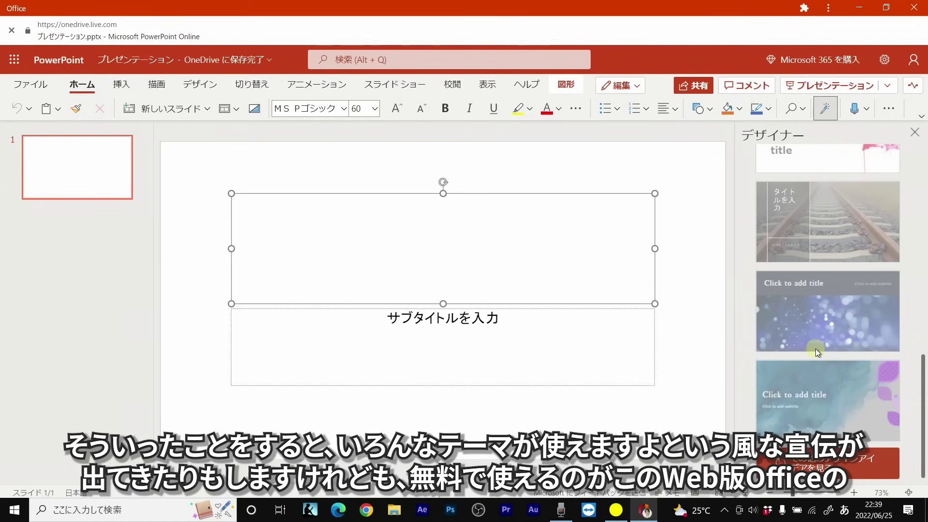